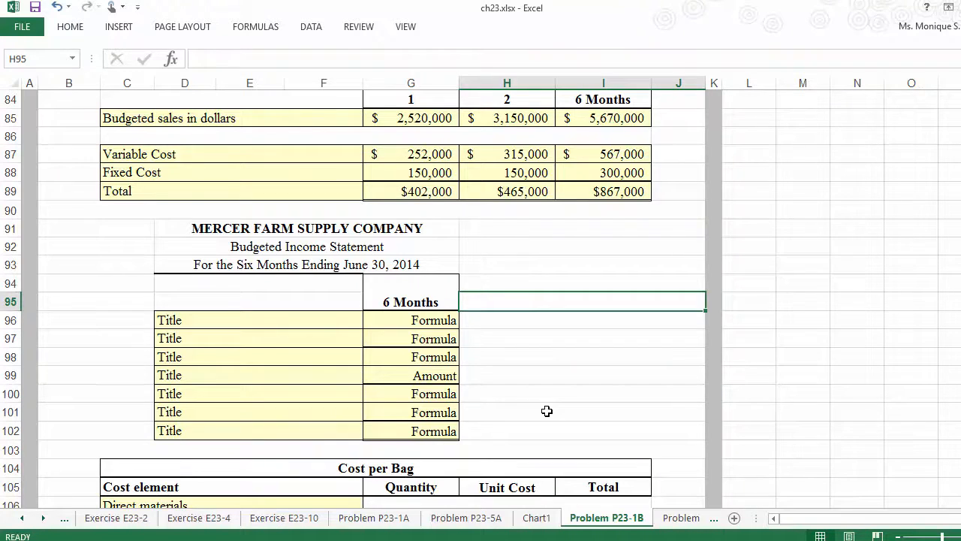
Label the first line of the budgeted income statement, cell D96, as Sales.
{"action": "key", "text": "Left"}
{"action": "key", "text": "Left"}
{"action": "key", "text": "Down"}
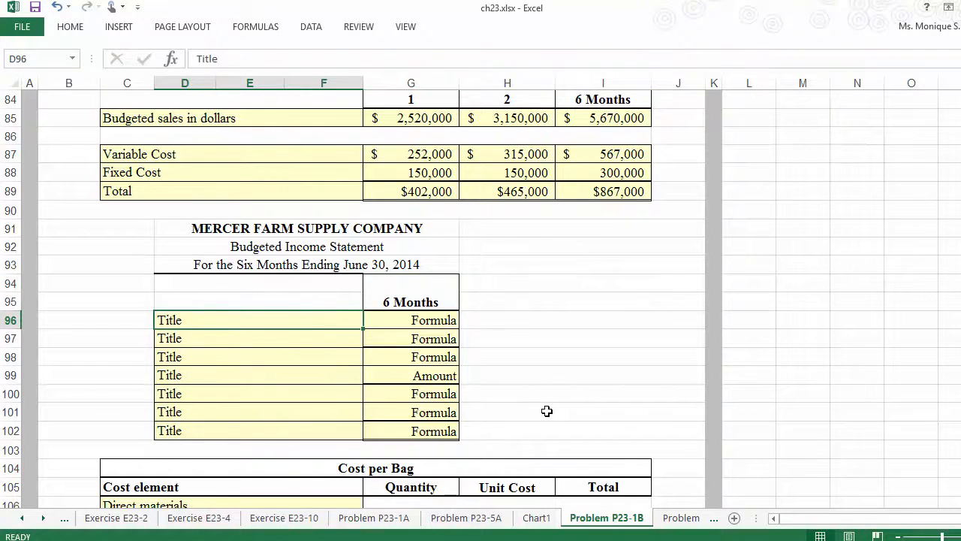
{"action": "type", "text": "A"}
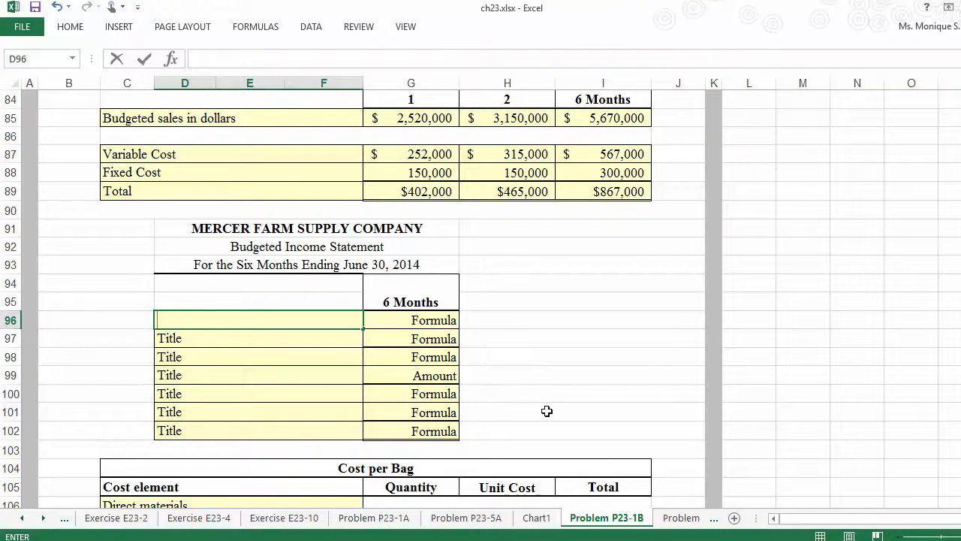
{"action": "type", "text": "Sales"}
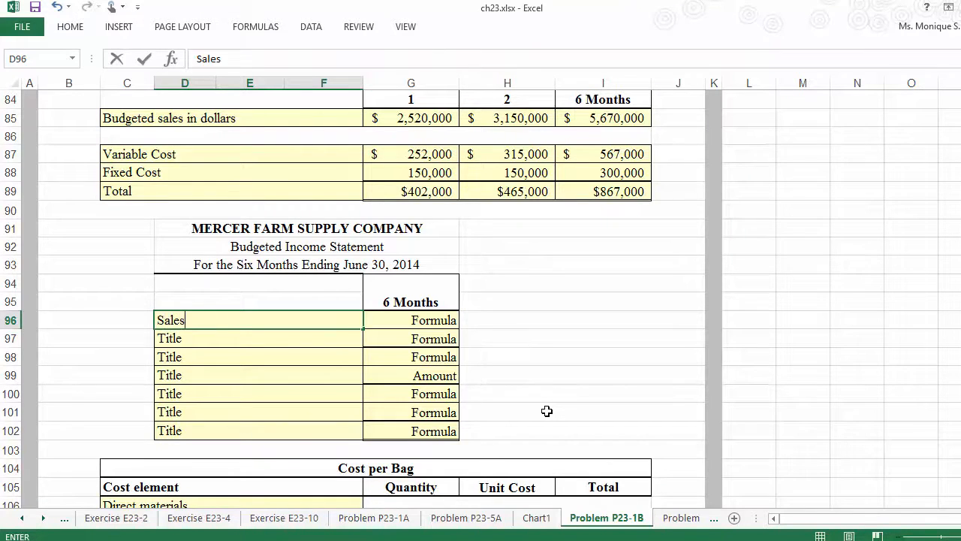
{"action": "key", "text": "Tab"}
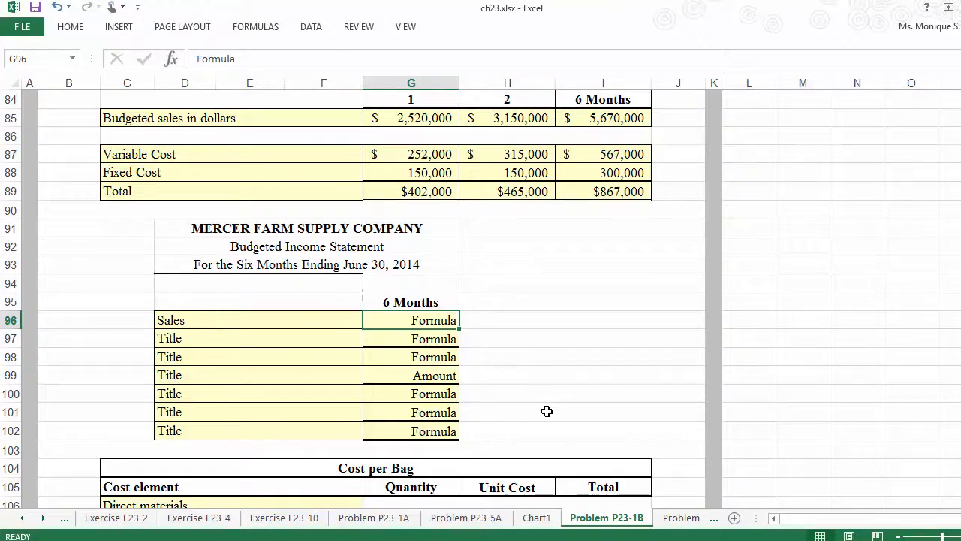
Link the six-month Sales amount in G96 to the six-month Total Sales in the sales budget, cell H41.
{"action": "type", "text": "+"}
{"action": "key", "text": "Up"}
{"action": "key", "text": "Up"}
{"action": "key", "text": "Up"}
{"action": "key", "text": "Up"}
{"action": "key", "text": "Up"}
{"action": "key", "text": "Up"}
{"action": "key", "text": "Up"}
{"action": "key", "text": "Up"}
{"action": "key", "text": "Up"}
{"action": "key", "text": "Up"}
{"action": "key", "text": "Up"}
{"action": "key", "text": "Up"}
{"action": "key", "text": "Up"}
{"action": "key", "text": "Up"}
{"action": "key", "text": "Up"}
{"action": "key", "text": "Up"}
{"action": "key", "text": "Up"}
{"action": "key", "text": "Up"}
{"action": "key", "text": "Up"}
{"action": "key", "text": "Up"}
{"action": "key", "text": "Up"}
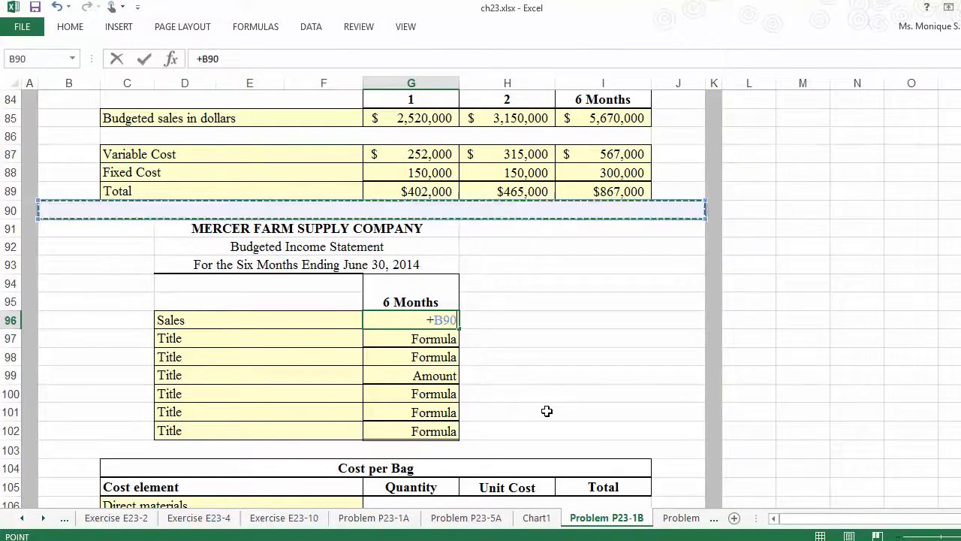
{"action": "key", "text": "Up"}
{"action": "key", "text": "Up"}
{"action": "key", "text": "Up"}
{"action": "key", "text": "Up"}
{"action": "key", "text": "Up"}
{"action": "key", "text": "Up"}
{"action": "key", "text": "Up"}
{"action": "key", "text": "Up"}
{"action": "key", "text": "Up"}
{"action": "key", "text": "Up"}
{"action": "key", "text": "Up"}
{"action": "key", "text": "Up"}
{"action": "key", "text": "Up"}
{"action": "key", "text": "Up"}
{"action": "key", "text": "Up"}
{"action": "key", "text": "Up"}
{"action": "key", "text": "Up"}
{"action": "key", "text": "Up"}
{"action": "key", "text": "Up"}
{"action": "key", "text": "Up"}
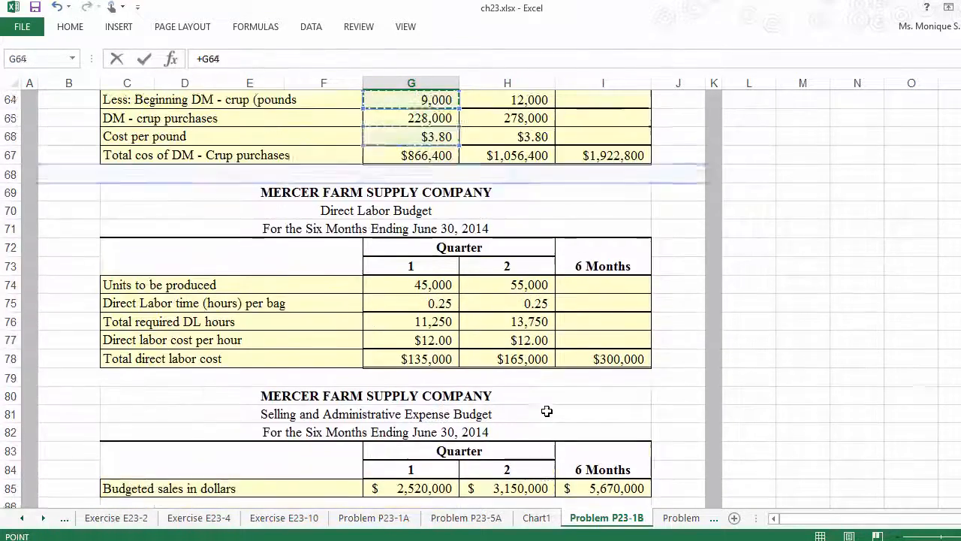
{"action": "key", "text": "Up"}
{"action": "key", "text": "Up"}
{"action": "key", "text": "Up"}
{"action": "key", "text": "Up"}
{"action": "key", "text": "Up"}
{"action": "key", "text": "Up"}
{"action": "key", "text": "Up"}
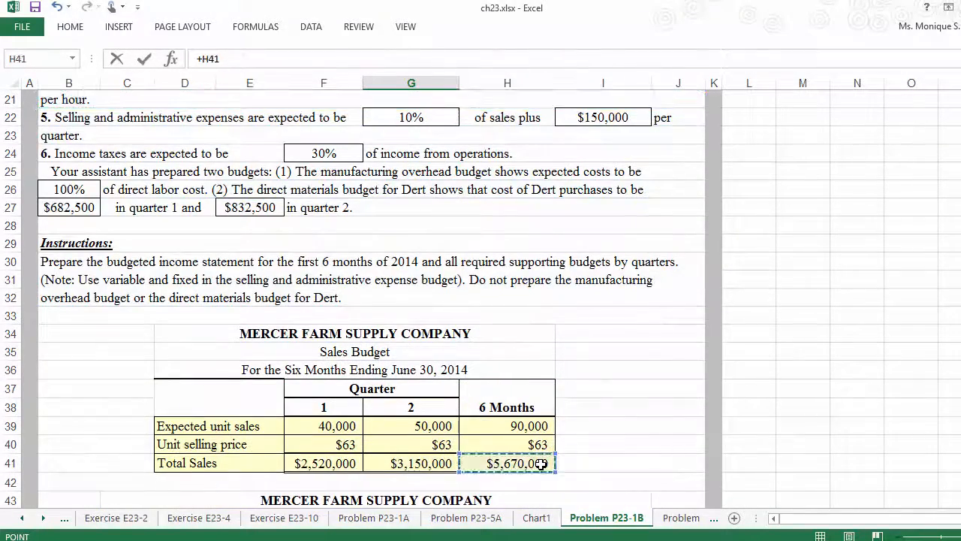
{"action": "key", "text": "Escape"}
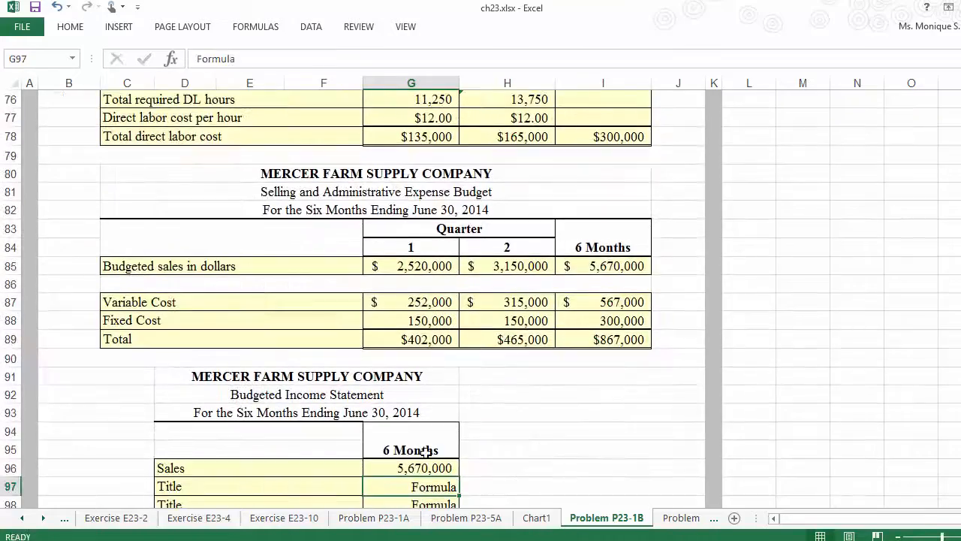
Label the second income statement line, cell D97, as COGS.
{"action": "left_click", "coordinate": [250, 483]}
{"action": "type", "text": "C"}
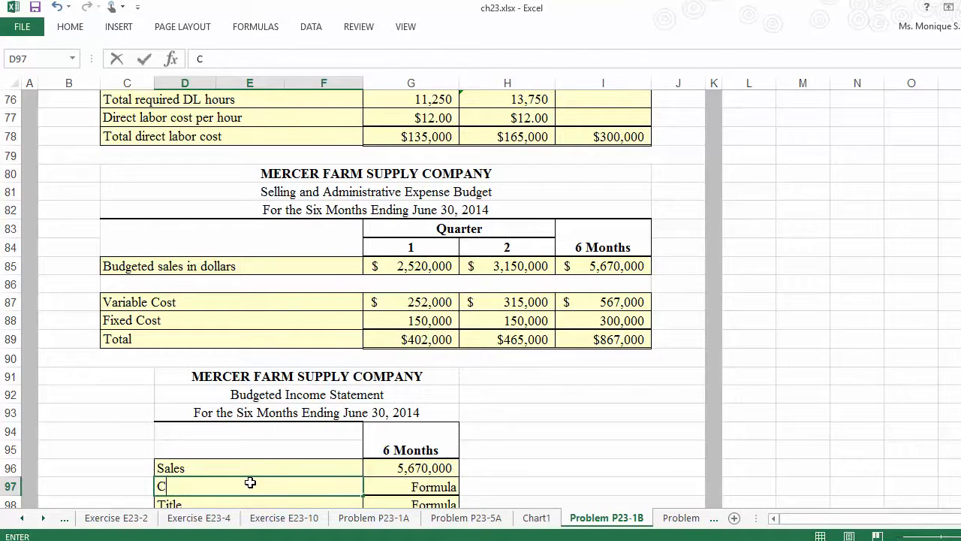
{"action": "type", "text": "OGS"}
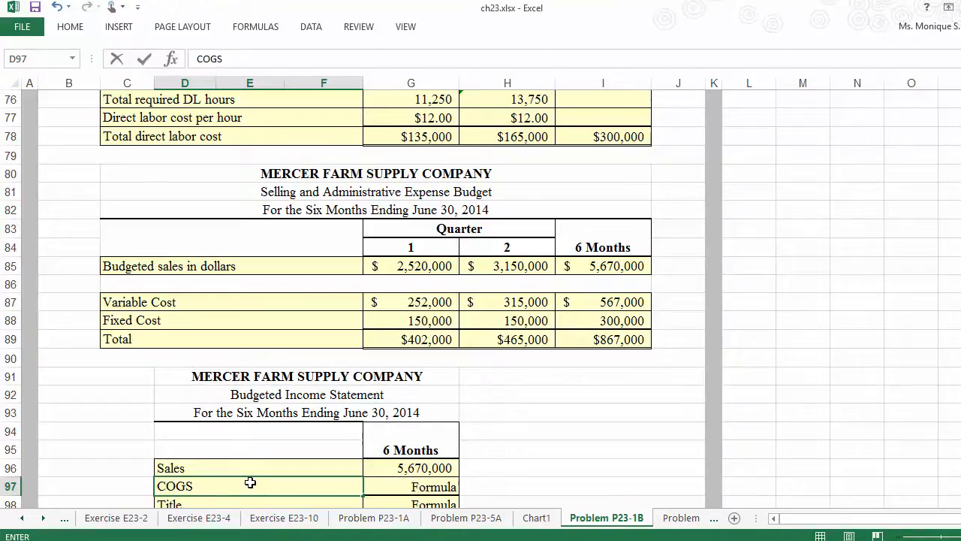
{"action": "key", "text": "Return"}
Label the cost element in C109 of the Cost per Bag table as Direct labor.
{"action": "key", "text": "Return"}
{"action": "key", "text": "Return"}
{"action": "key", "text": "Return"}
{"action": "key", "text": "Return"}
{"action": "key", "text": "Return"}
{"action": "key", "text": "Return"}
{"action": "key", "text": "Return"}
{"action": "key", "text": "Return"}
{"action": "key", "text": "Return"}
{"action": "key", "text": "Return"}
{"action": "key", "text": "Return"}
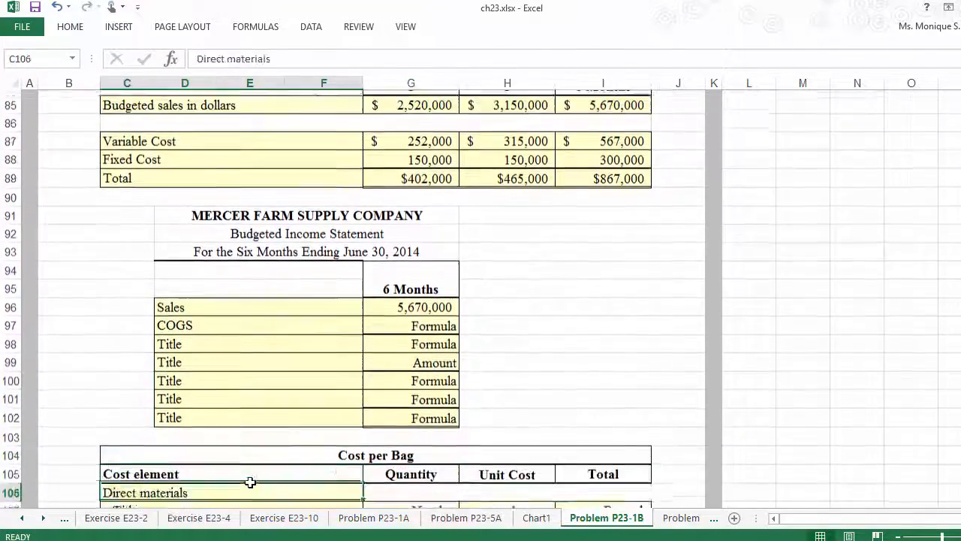
{"action": "key", "text": "Return"}
{"action": "key", "text": "Return"}
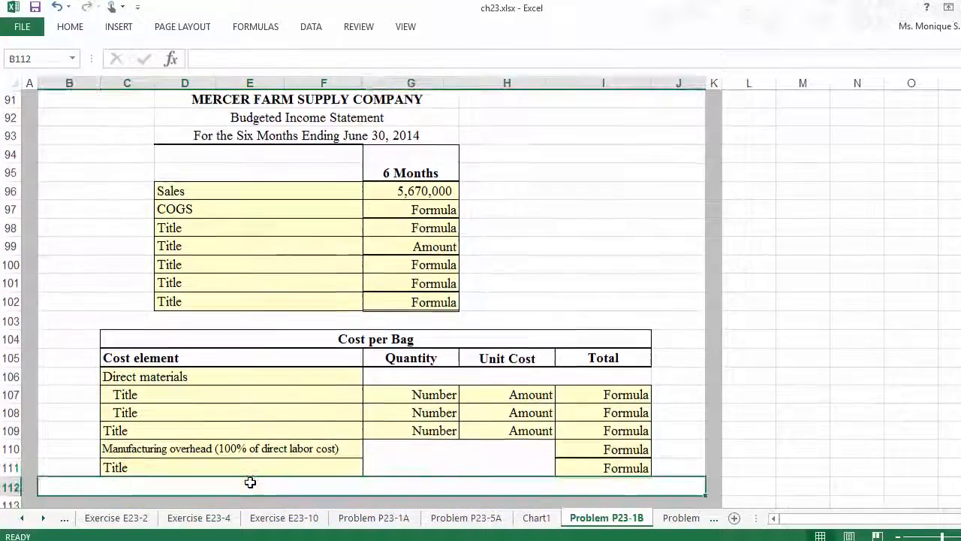
{"action": "key", "text": "Up"}
{"action": "key", "text": "Up"}
{"action": "key", "text": "Up"}
{"action": "key", "text": "Up"}
{"action": "key", "text": "Up"}
{"action": "key", "text": "Up"}
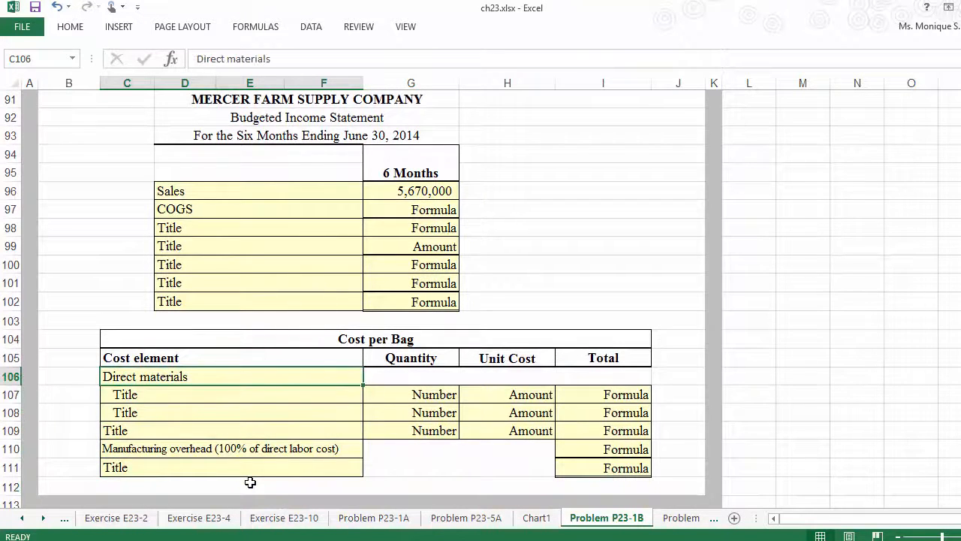
{"action": "key", "text": "Down"}
{"action": "key", "text": "Down"}
{"action": "key", "text": "Down"}
{"action": "type", "text": "D"}
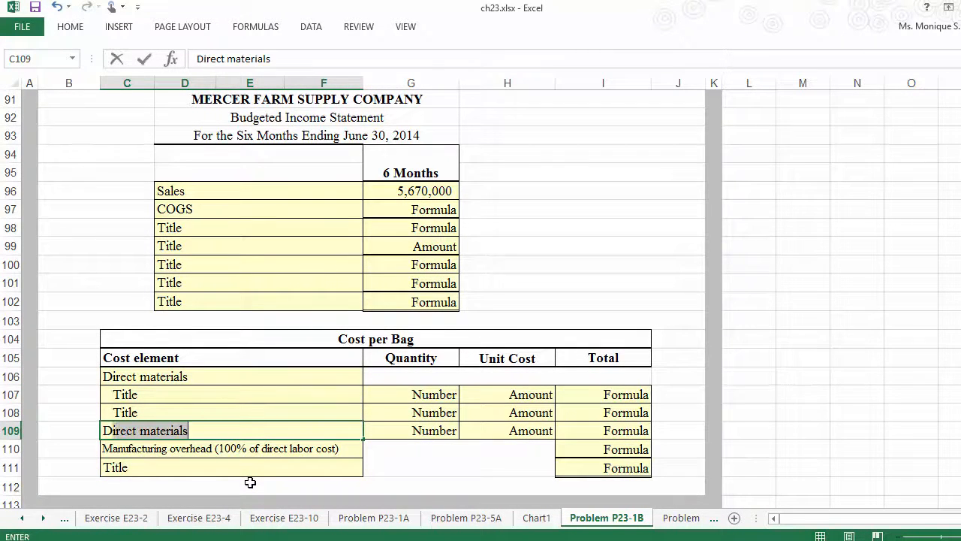
{"action": "type", "text": "irect la"}
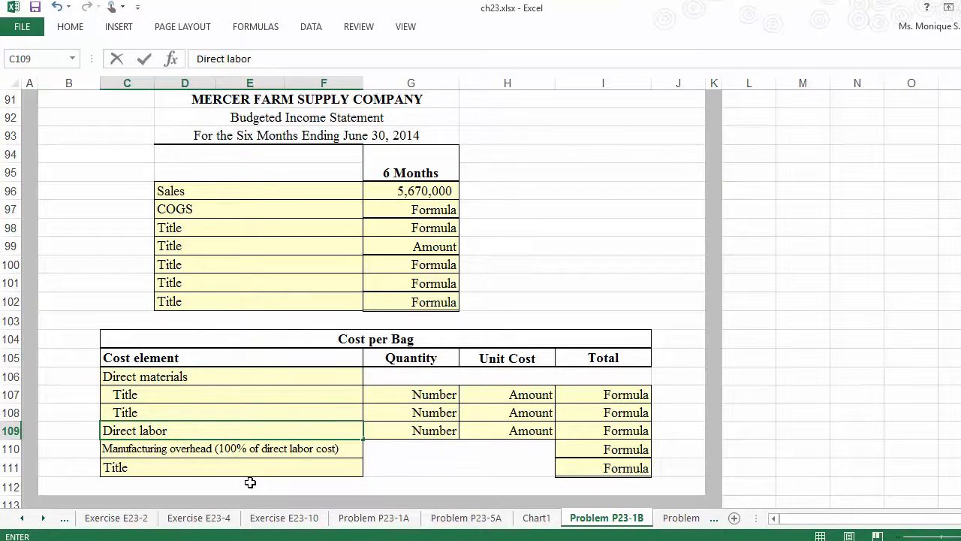
{"action": "type", "text": "bor"}
{"action": "key", "text": "Return"}
Label the last row of the Cost per Bag table, C111, as "Total COGS for one bag of BASCI II".
{"action": "key", "text": "Return"}
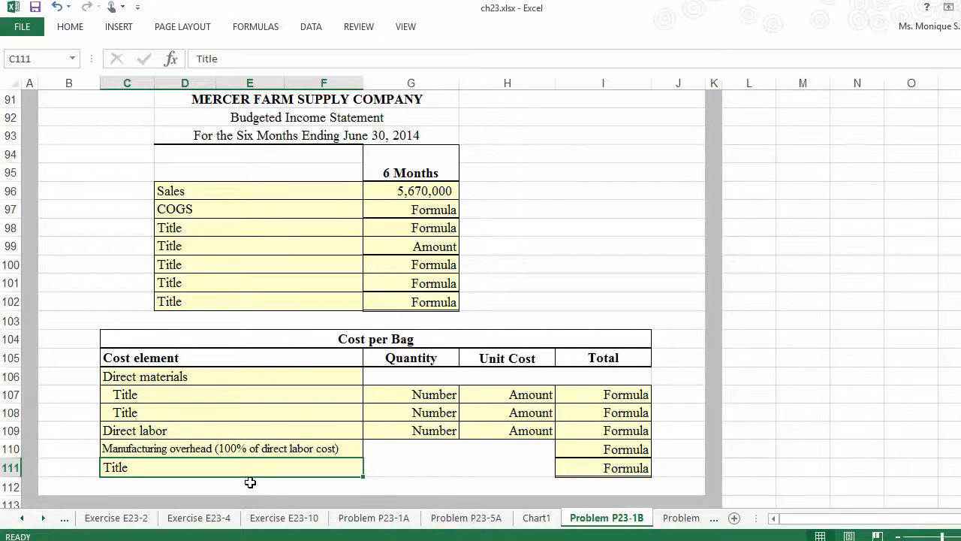
{"action": "type", "text": "To"}
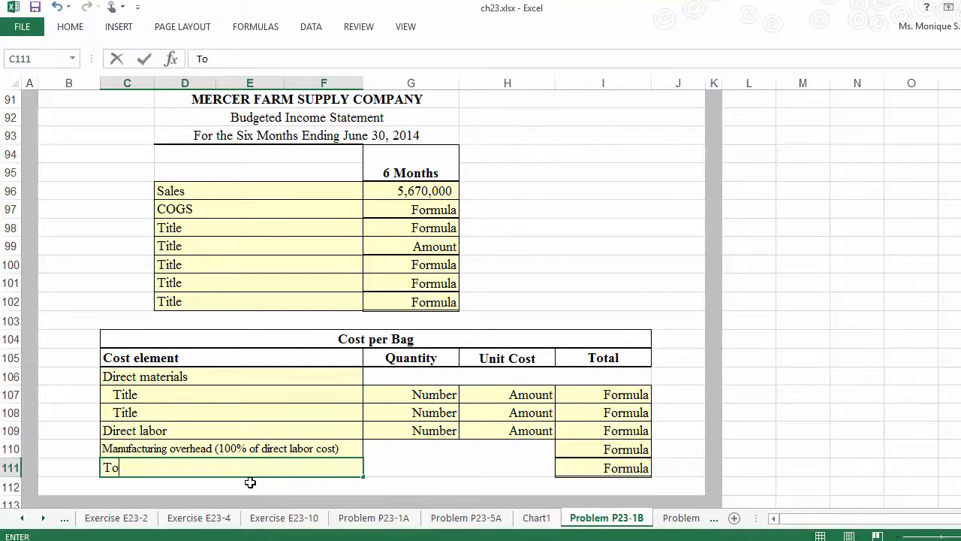
{"action": "type", "text": "tal COG"}
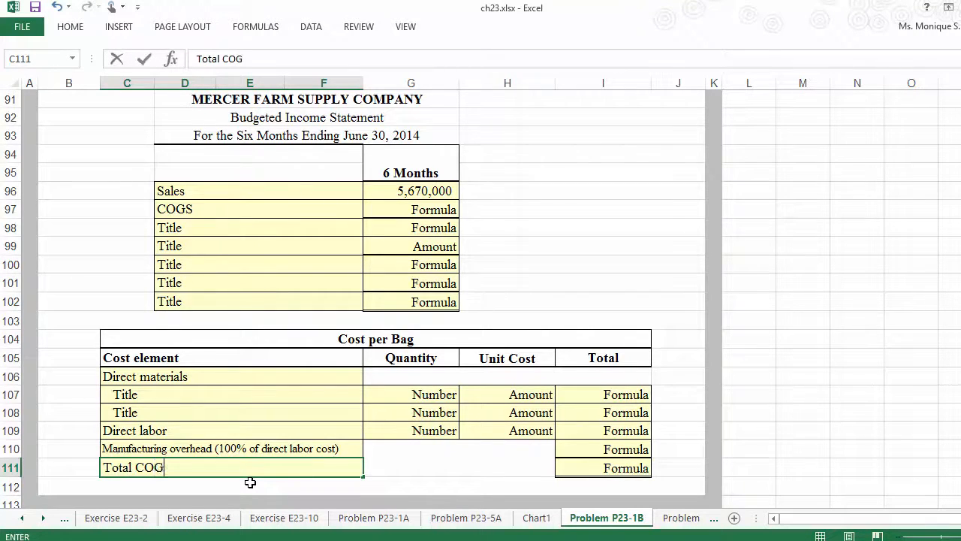
{"action": "type", "text": "S for one bag of b"}
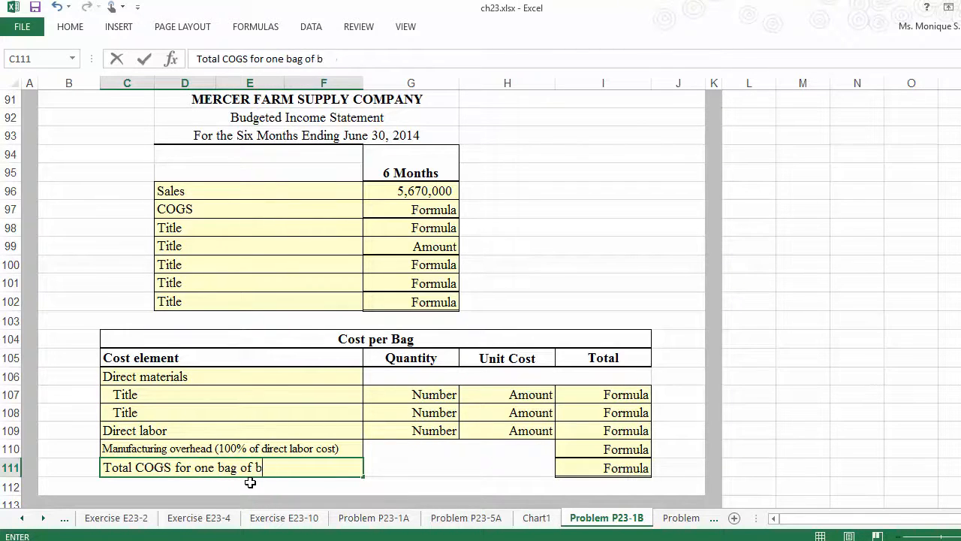
{"action": "key", "text": "BackSpace"}
{"action": "type", "text": "BASCI II"}
{"action": "key", "text": "Return"}
{"action": "key", "text": "Up"}
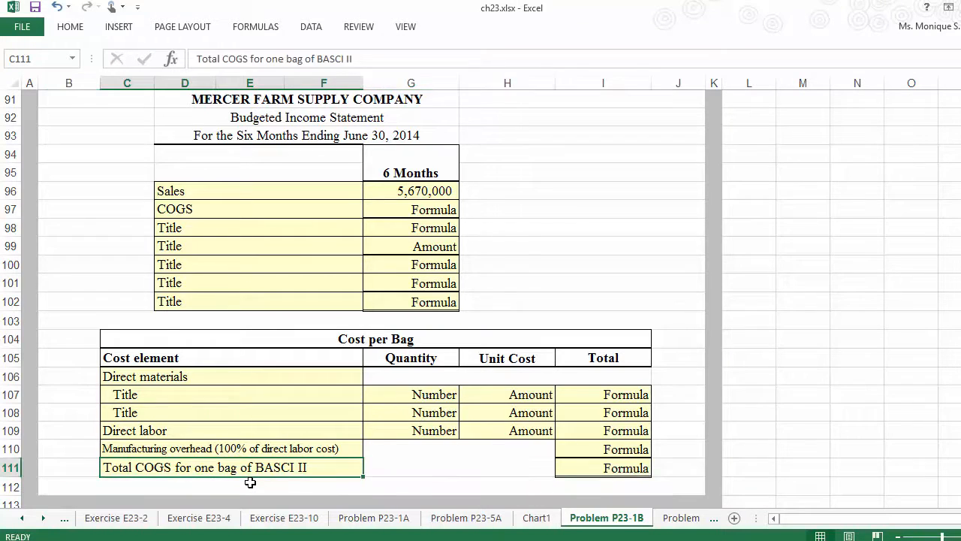
Name the two direct materials in the Cost per Bag table Crup (C107) and Dert (C108).
{"action": "key", "text": "Up"}
{"action": "key", "text": "Right"}
{"action": "key", "text": "shift+Right"}
{"action": "key", "text": "shift+Down"}
{"action": "key", "text": "Up"}
{"action": "key", "text": "Up"}
{"action": "key", "text": "Up"}
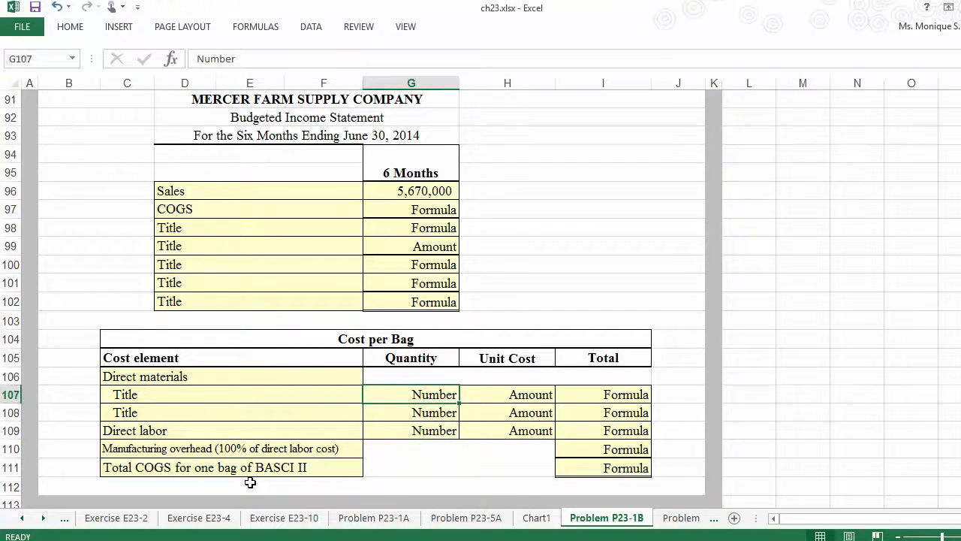
{"action": "key", "text": "Left"}
{"action": "key", "text": "Left"}
{"action": "key", "text": "Right"}
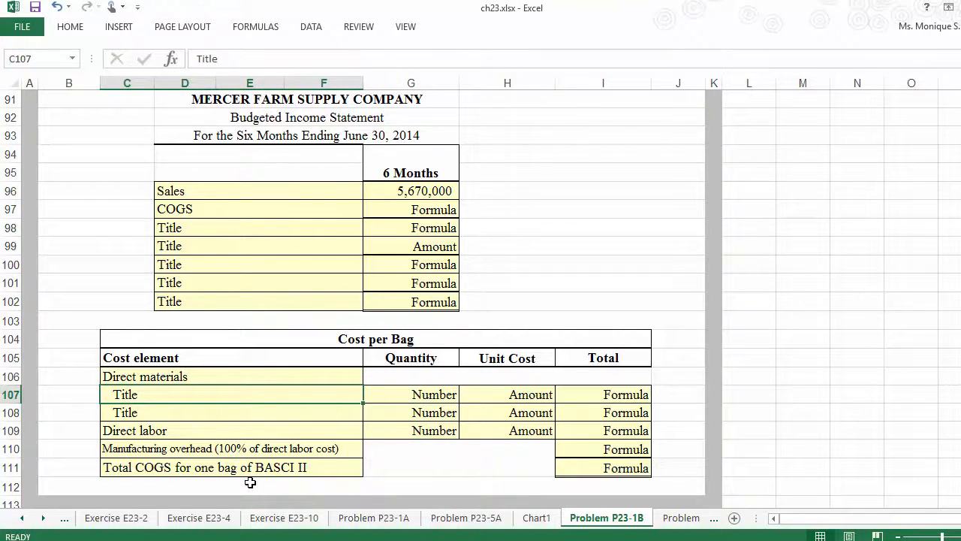
{"action": "type", "text": "Crup"}
{"action": "key", "text": "Return"}
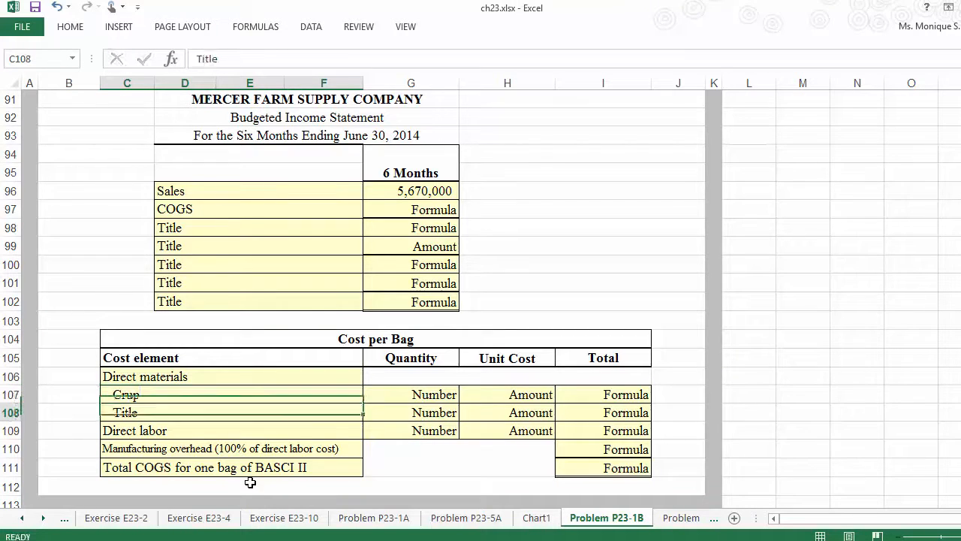
{"action": "type", "text": "Dert"}
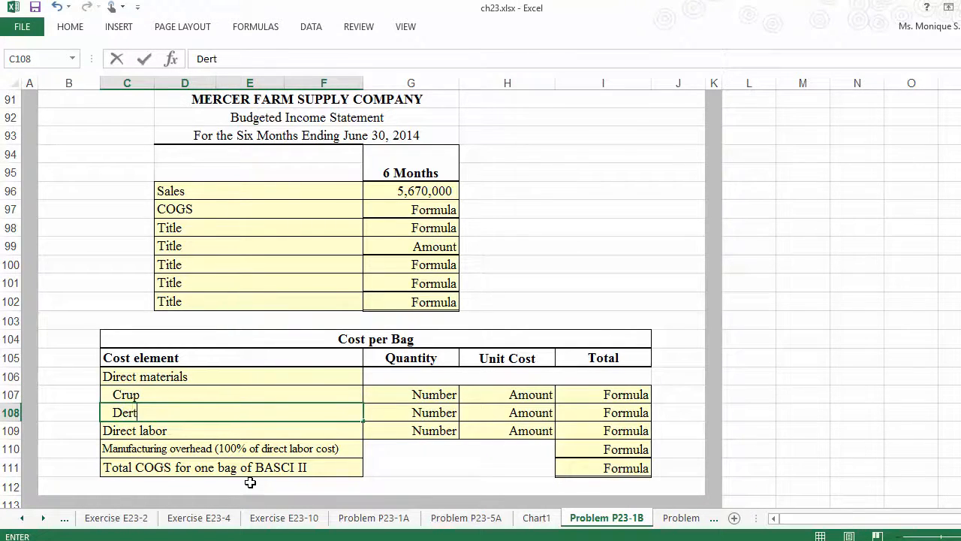
{"action": "key", "text": "Return"}
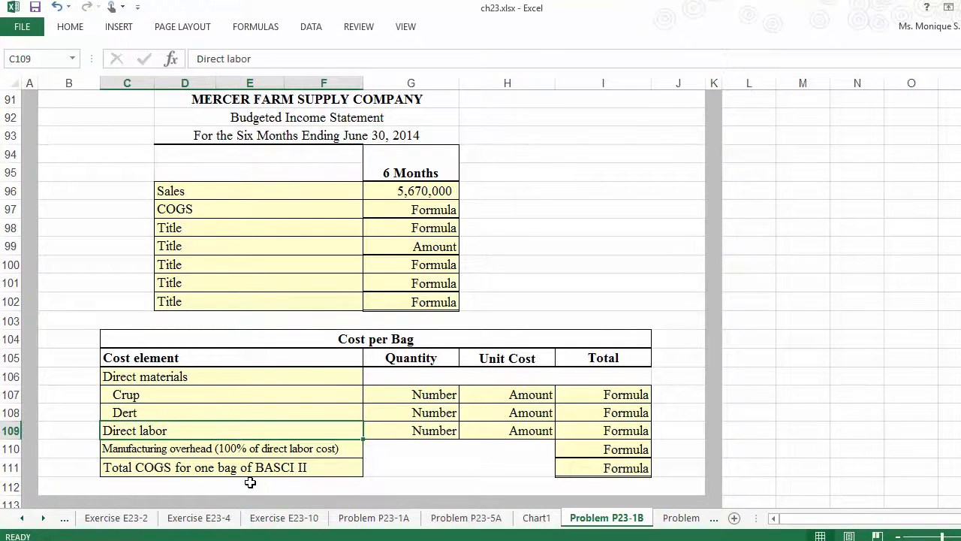
Link Crup's quantity in G107 of the Cost per Bag table to the pounds per bag given in F13.
{"action": "key", "text": "Right"}
{"action": "key", "text": "Up"}
{"action": "key", "text": "Up"}
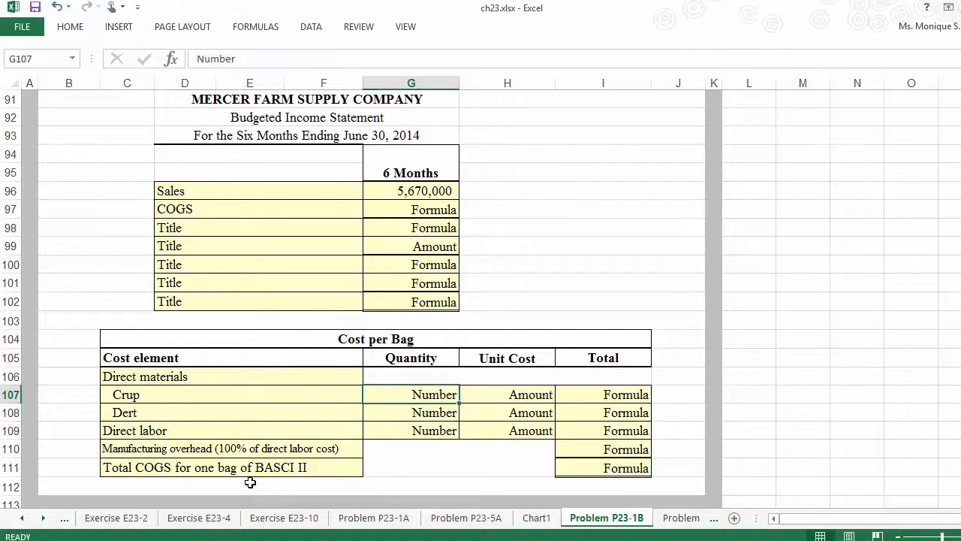
{"action": "type", "text": "+"}
{"action": "key", "text": "Up"}
{"action": "key", "text": "Up"}
{"action": "key", "text": "Up"}
{"action": "key", "text": "Up"}
{"action": "key", "text": "Up"}
{"action": "key", "text": "Up"}
{"action": "key", "text": "Up"}
{"action": "key", "text": "Up"}
{"action": "key", "text": "Up"}
{"action": "key", "text": "Up"}
{"action": "key", "text": "Up"}
{"action": "key", "text": "Up"}
{"action": "key", "text": "Up"}
{"action": "key", "text": "Up"}
{"action": "key", "text": "Up"}
{"action": "key", "text": "Up"}
{"action": "key", "text": "Up"}
{"action": "key", "text": "Up"}
{"action": "key", "text": "Up"}
{"action": "key", "text": "Up"}
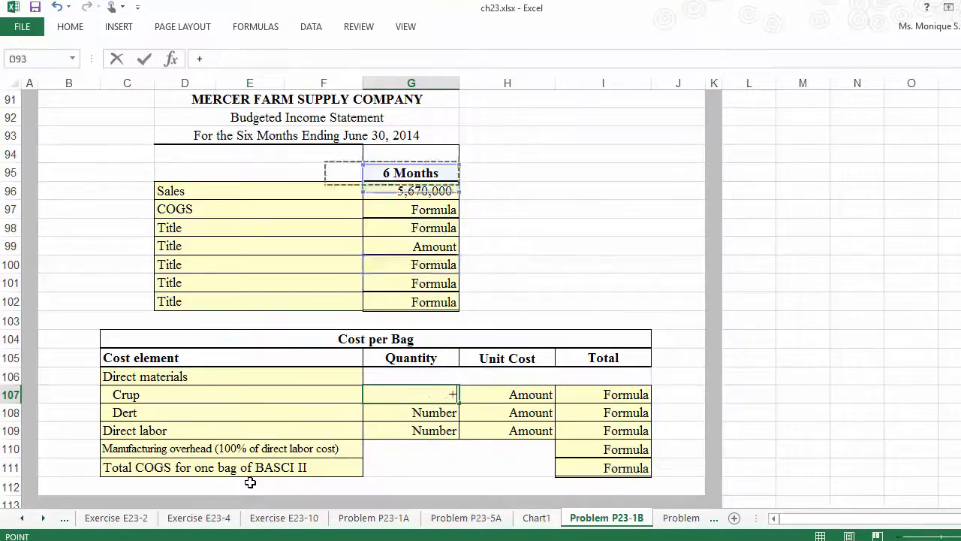
{"action": "key", "text": "Up"}
{"action": "key", "text": "Up"}
{"action": "key", "text": "Up"}
{"action": "key", "text": "Up"}
{"action": "key", "text": "Up"}
{"action": "key", "text": "Up"}
{"action": "key", "text": "Up"}
{"action": "key", "text": "Up"}
{"action": "key", "text": "Up"}
{"action": "key", "text": "Up"}
{"action": "key", "text": "Up"}
{"action": "key", "text": "Up"}
{"action": "key", "text": "Up"}
{"action": "key", "text": "Up"}
{"action": "key", "text": "Up"}
{"action": "key", "text": "Up"}
{"action": "key", "text": "Up"}
{"action": "key", "text": "Up"}
{"action": "key", "text": "Up"}
{"action": "key", "text": "Up"}
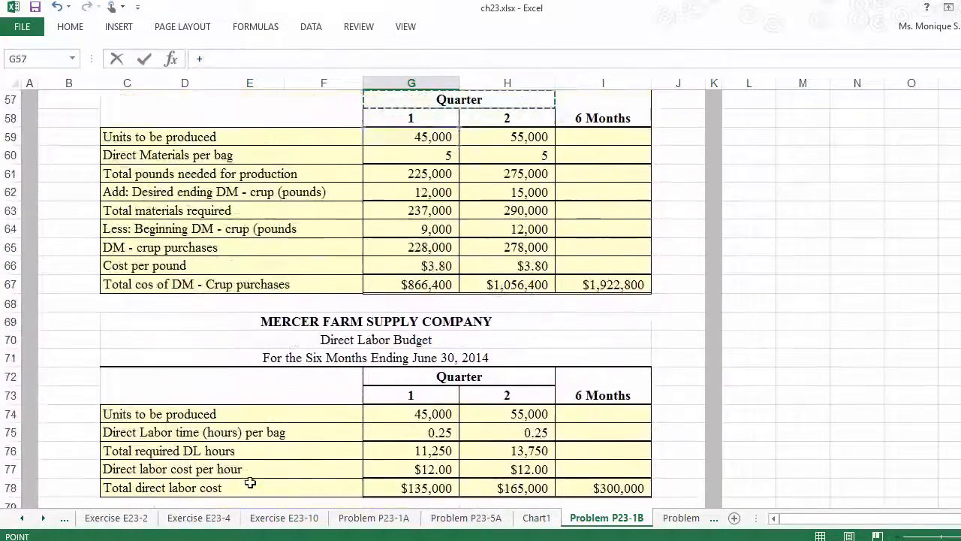
{"action": "key", "text": "Up"}
{"action": "key", "text": "Up"}
{"action": "key", "text": "Up"}
{"action": "key", "text": "Up"}
{"action": "key", "text": "Up"}
{"action": "key", "text": "Up"}
{"action": "key", "text": "Up"}
{"action": "key", "text": "Up"}
{"action": "key", "text": "Up"}
{"action": "key", "text": "Up"}
{"action": "key", "text": "Up"}
{"action": "key", "text": "Up"}
{"action": "key", "text": "Up"}
{"action": "key", "text": "Up"}
{"action": "key", "text": "Up"}
{"action": "key", "text": "Up"}
{"action": "key", "text": "Up"}
{"action": "key", "text": "Up"}
{"action": "key", "text": "Up"}
{"action": "key", "text": "Up"}
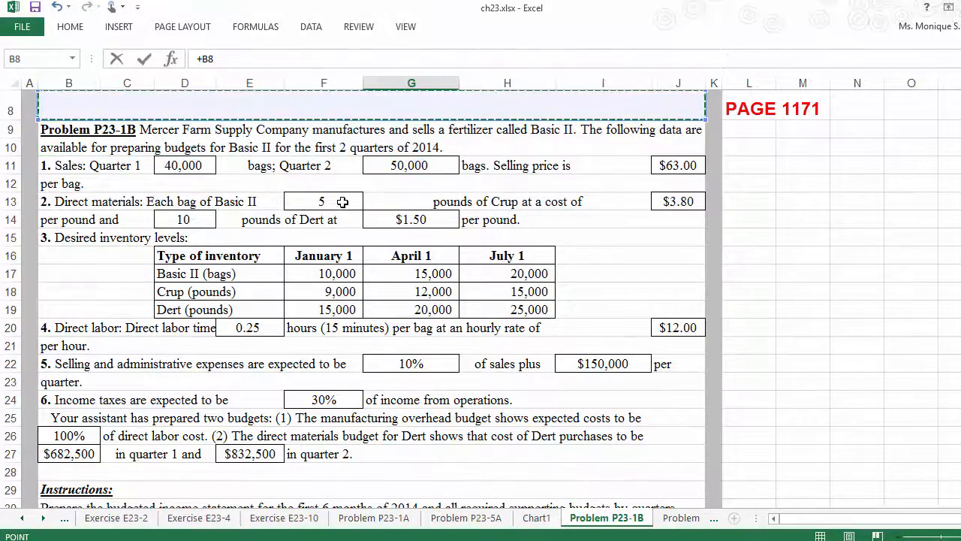
{"action": "left_click", "coordinate": [343, 202]}
{"action": "key", "text": "Return"}
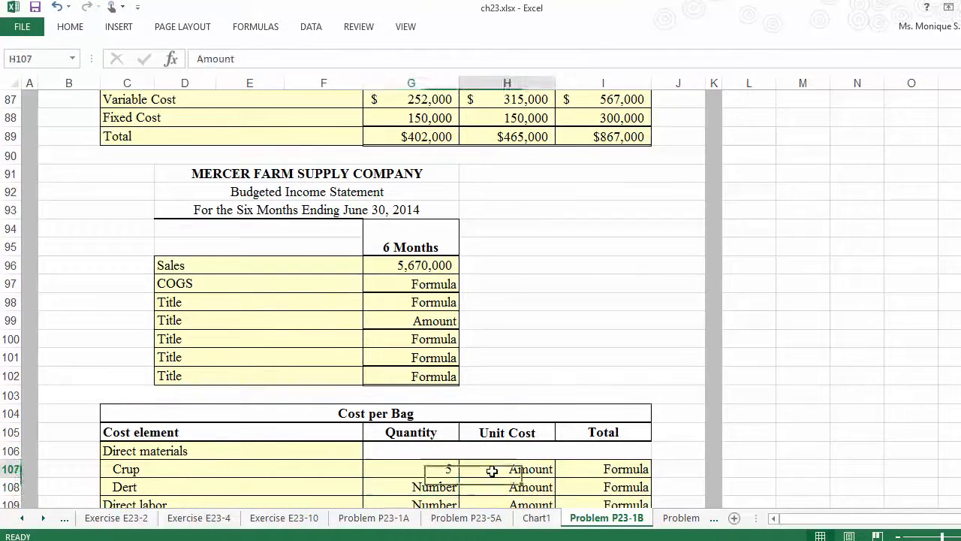
Link Crup's unit cost in H107 to the Crup cost per pound given in J13 of the problem data.
{"action": "type", "text": "+"}
{"action": "key", "text": "Up"}
{"action": "key", "text": "Up"}
{"action": "key", "text": "Up"}
{"action": "key", "text": "Up"}
{"action": "key", "text": "Up"}
{"action": "key", "text": "Up"}
{"action": "key", "text": "Up"}
{"action": "key", "text": "Up"}
{"action": "key", "text": "Up"}
{"action": "key", "text": "Up"}
{"action": "key", "text": "Up"}
{"action": "key", "text": "Up"}
{"action": "key", "text": "Up"}
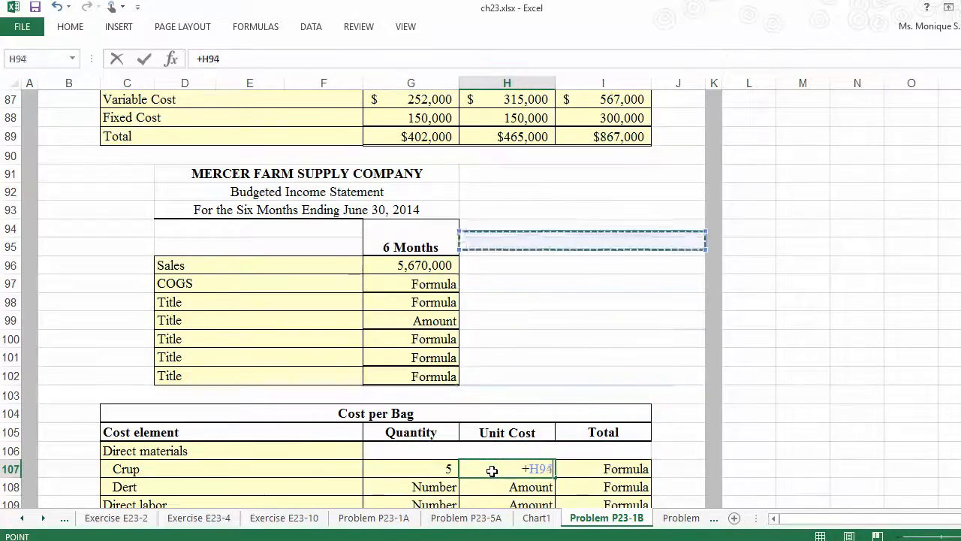
{"action": "key", "text": "Up"}
{"action": "key", "text": "Up"}
{"action": "key", "text": "Up"}
{"action": "key", "text": "Up"}
{"action": "key", "text": "Up"}
{"action": "key", "text": "Up"}
{"action": "key", "text": "Up"}
{"action": "key", "text": "Up"}
{"action": "key", "text": "Up"}
{"action": "key", "text": "Up"}
{"action": "key", "text": "Up"}
{"action": "key", "text": "Up"}
{"action": "key", "text": "Up"}
{"action": "key", "text": "Up"}
{"action": "key", "text": "Up"}
{"action": "key", "text": "Up"}
{"action": "key", "text": "Up"}
{"action": "key", "text": "Up"}
{"action": "key", "text": "Up"}
{"action": "key", "text": "Up"}
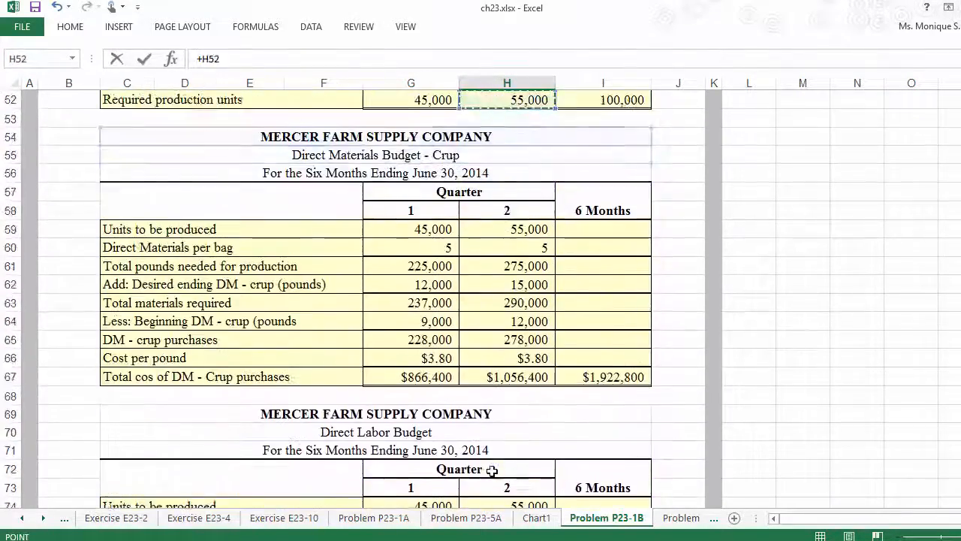
{"action": "key", "text": "Up"}
{"action": "key", "text": "Up"}
{"action": "key", "text": "Up"}
{"action": "key", "text": "Up"}
{"action": "key", "text": "Up"}
{"action": "key", "text": "Up"}
{"action": "key", "text": "Up"}
{"action": "key", "text": "Up"}
{"action": "key", "text": "Up"}
{"action": "key", "text": "Up"}
{"action": "key", "text": "Up"}
{"action": "key", "text": "Up"}
{"action": "key", "text": "Up"}
{"action": "key", "text": "Up"}
{"action": "key", "text": "Up"}
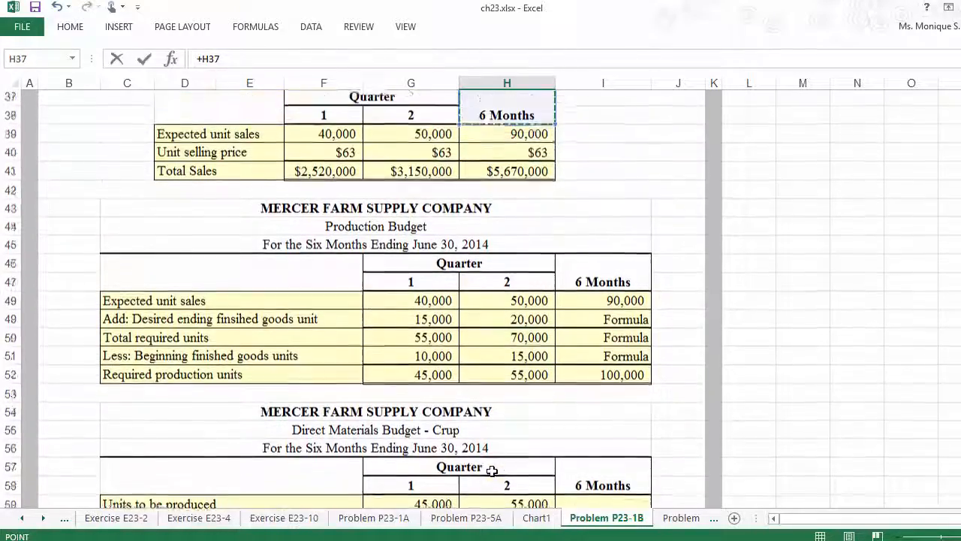
{"action": "key", "text": "Up"}
{"action": "key", "text": "Up"}
{"action": "key", "text": "Up"}
{"action": "key", "text": "Up"}
{"action": "key", "text": "Up"}
{"action": "key", "text": "Up"}
{"action": "key", "text": "Up"}
{"action": "key", "text": "Up"}
{"action": "key", "text": "Up"}
{"action": "key", "text": "Up"}
{"action": "key", "text": "Up"}
{"action": "key", "text": "Up"}
{"action": "key", "text": "Up"}
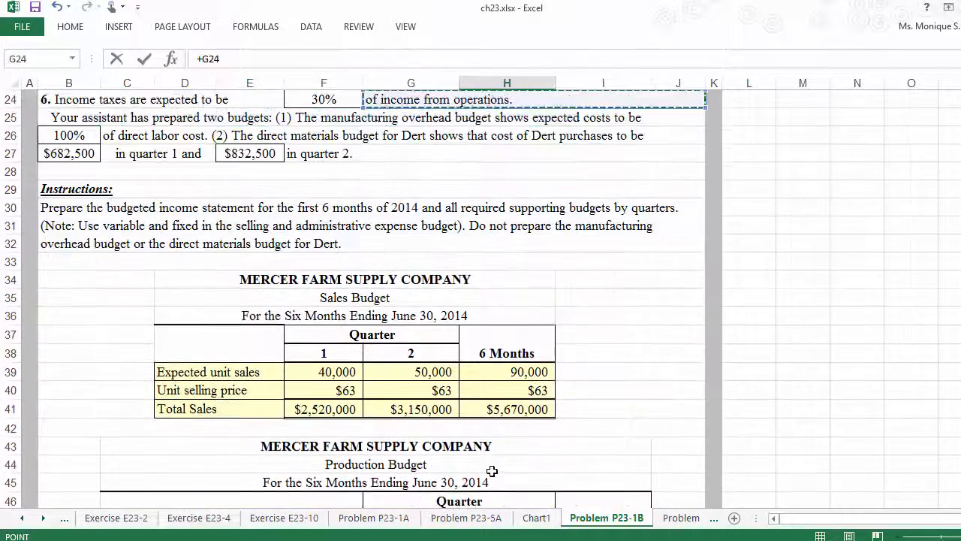
{"action": "key", "text": "Up"}
{"action": "key", "text": "Up"}
{"action": "key", "text": "Up"}
{"action": "key", "text": "Up"}
{"action": "key", "text": "Up"}
{"action": "key", "text": "Up"}
{"action": "key", "text": "Up"}
{"action": "key", "text": "Up"}
{"action": "key", "text": "Up"}
{"action": "key", "text": "Up"}
{"action": "key", "text": "Up"}
{"action": "key", "text": "Up"}
{"action": "key", "text": "Up"}
{"action": "key", "text": "Up"}
{"action": "key", "text": "Up"}
{"action": "key", "text": "Up"}
{"action": "key", "text": "Up"}
{"action": "key", "text": "Up"}
{"action": "key", "text": "Up"}
{"action": "key", "text": "Up"}
{"action": "key", "text": "Up"}
{"action": "key", "text": "Up"}
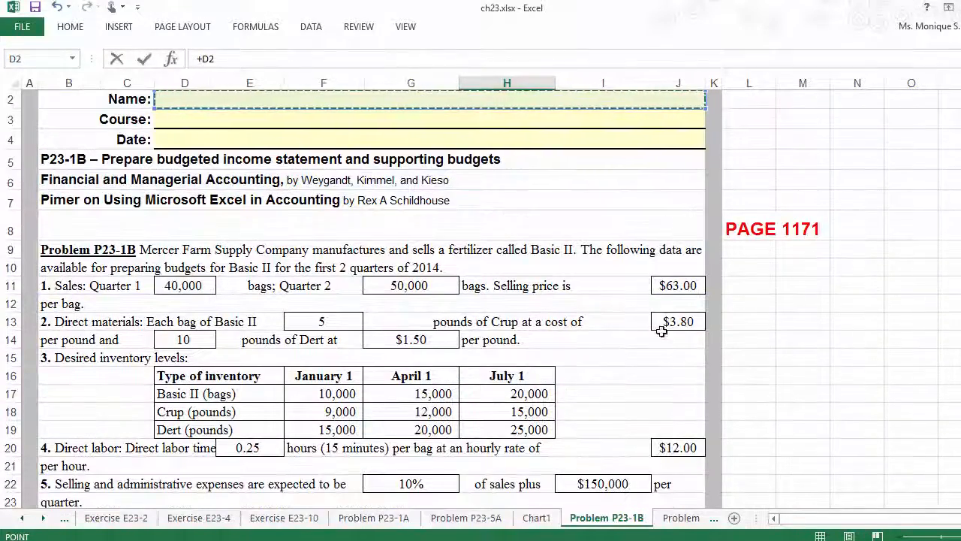
{"action": "left_click", "coordinate": [672, 323]}
{"action": "key", "text": "Return"}
{"action": "key", "text": "Down"}
{"action": "key", "text": "Down"}
{"action": "key", "text": "Down"}
{"action": "key", "text": "Down"}
{"action": "key", "text": "Down"}
{"action": "key", "text": "Down"}
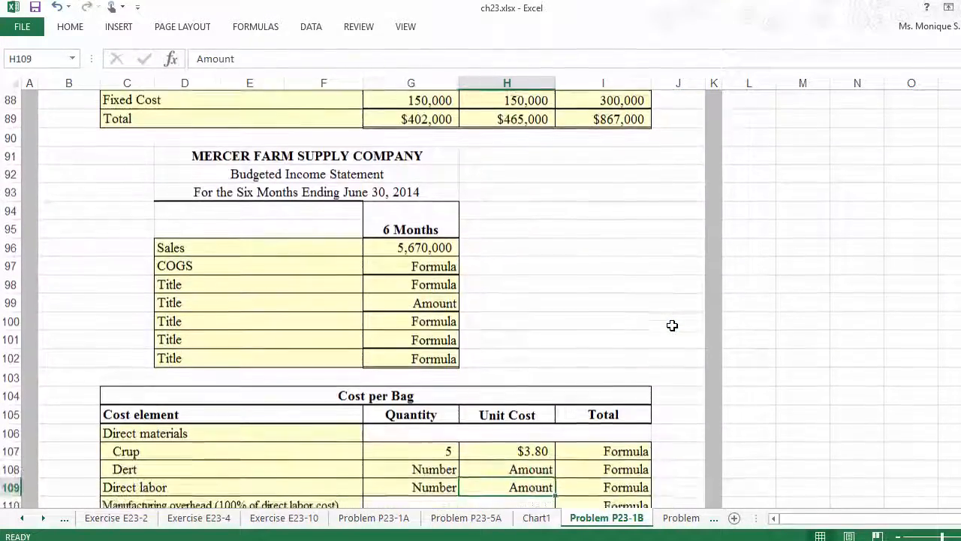
Link Dert's quantity in G108 of the Cost per Bag table to the pounds of Dert given in D14.
{"action": "key", "text": "Down"}
{"action": "key", "text": "Up"}
{"action": "key", "text": "Up"}
{"action": "key", "text": "Up"}
{"action": "key", "text": "Left"}
{"action": "key", "text": "shift+Right"}
{"action": "key", "text": "shift+Down"}
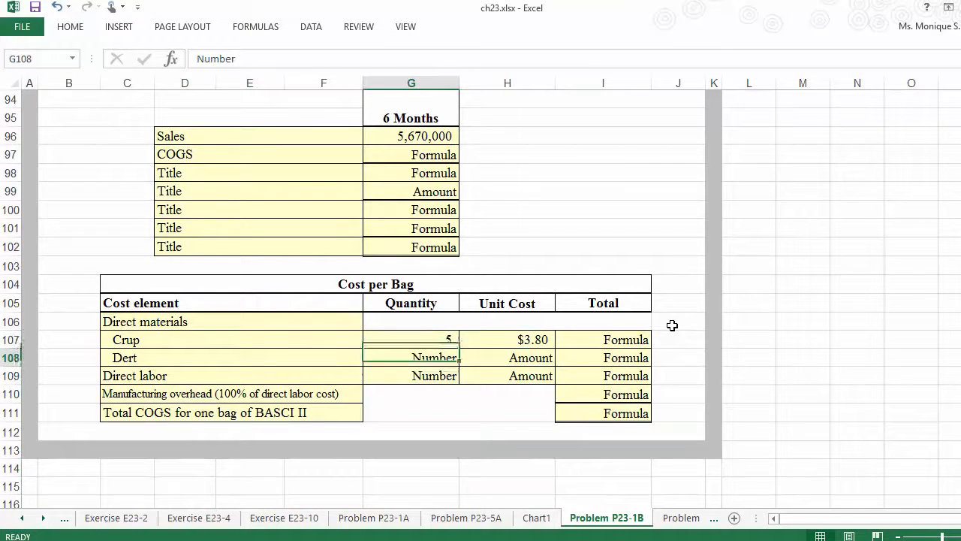
{"action": "type", "text": "+"}
{"action": "key", "text": "Up"}
{"action": "key", "text": "Up"}
{"action": "key", "text": "Up"}
{"action": "key", "text": "Up"}
{"action": "key", "text": "Up"}
{"action": "key", "text": "Up"}
{"action": "key", "text": "Up"}
{"action": "key", "text": "Up"}
{"action": "key", "text": "Up"}
{"action": "key", "text": "Up"}
{"action": "key", "text": "Up"}
{"action": "key", "text": "Up"}
{"action": "key", "text": "Up"}
{"action": "key", "text": "Up"}
{"action": "key", "text": "Up"}
{"action": "key", "text": "Up"}
{"action": "key", "text": "Up"}
{"action": "key", "text": "Up"}
{"action": "key", "text": "Up"}
{"action": "key", "text": "Up"}
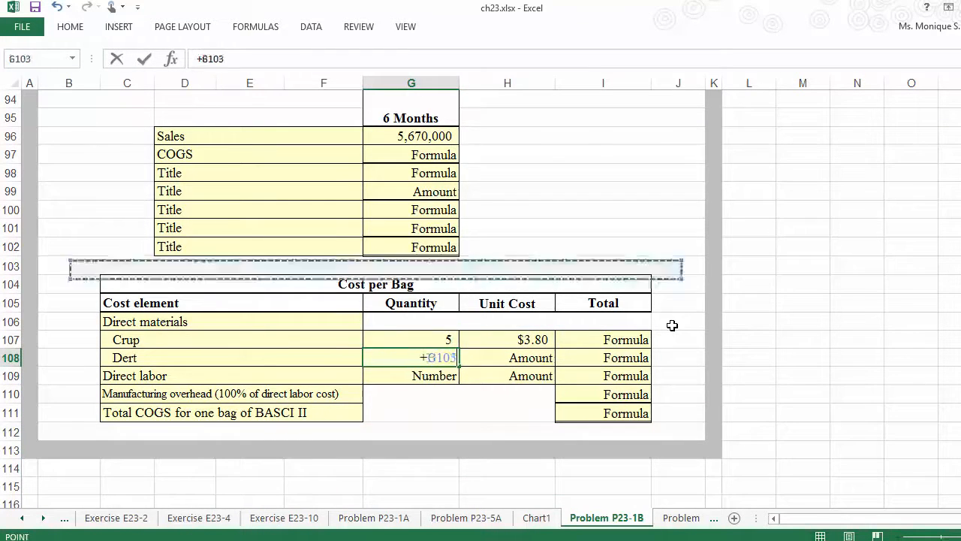
{"action": "key", "text": "Up"}
{"action": "key", "text": "Up"}
{"action": "key", "text": "Up"}
{"action": "key", "text": "Up"}
{"action": "key", "text": "Up"}
{"action": "key", "text": "Up"}
{"action": "key", "text": "Up"}
{"action": "key", "text": "Up"}
{"action": "key", "text": "Up"}
{"action": "key", "text": "Up"}
{"action": "key", "text": "Up"}
{"action": "key", "text": "Up"}
{"action": "key", "text": "Up"}
{"action": "key", "text": "Up"}
{"action": "key", "text": "Up"}
{"action": "key", "text": "Up"}
{"action": "key", "text": "Up"}
{"action": "key", "text": "Up"}
{"action": "key", "text": "Up"}
{"action": "key", "text": "Up"}
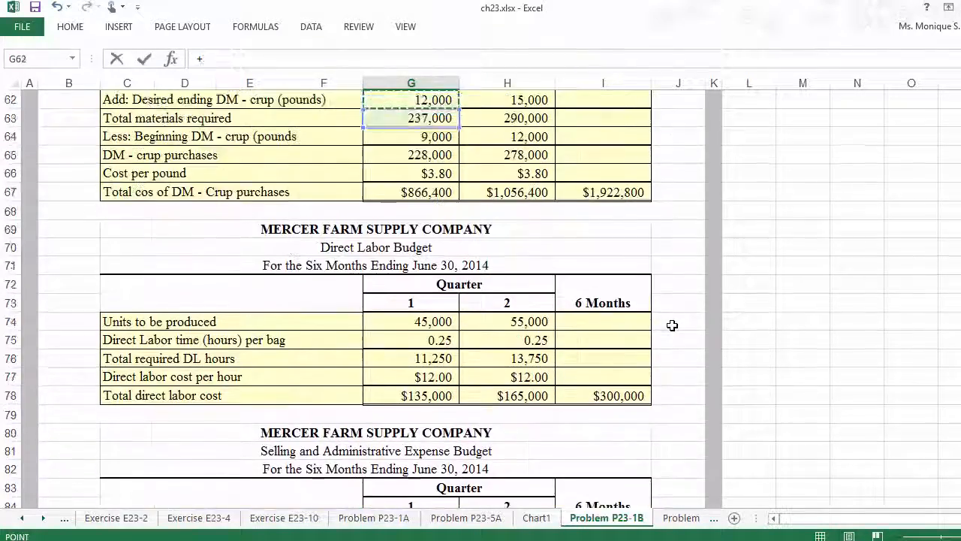
{"action": "key", "text": "Up"}
{"action": "key", "text": "Up"}
{"action": "key", "text": "Up"}
{"action": "key", "text": "Up"}
{"action": "key", "text": "Up"}
{"action": "key", "text": "Up"}
{"action": "key", "text": "Up"}
{"action": "key", "text": "Up"}
{"action": "key", "text": "Up"}
{"action": "key", "text": "Up"}
{"action": "key", "text": "Up"}
{"action": "key", "text": "Up"}
{"action": "key", "text": "Up"}
{"action": "key", "text": "Up"}
{"action": "key", "text": "Up"}
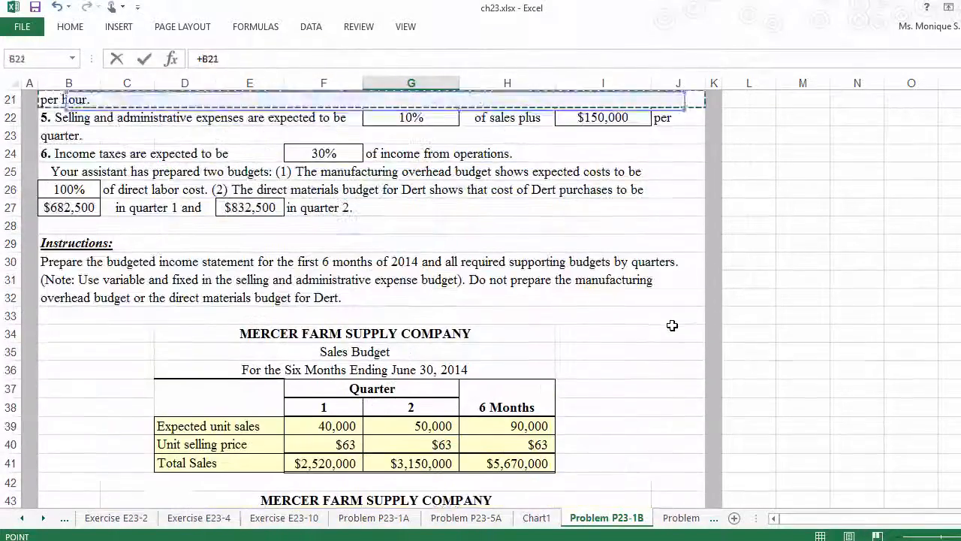
{"action": "key", "text": "Up"}
{"action": "key", "text": "Up"}
{"action": "key", "text": "Up"}
{"action": "key", "text": "Up"}
{"action": "key", "text": "Up"}
{"action": "key", "text": "Up"}
{"action": "key", "text": "Up"}
{"action": "key", "text": "Up"}
{"action": "key", "text": "Up"}
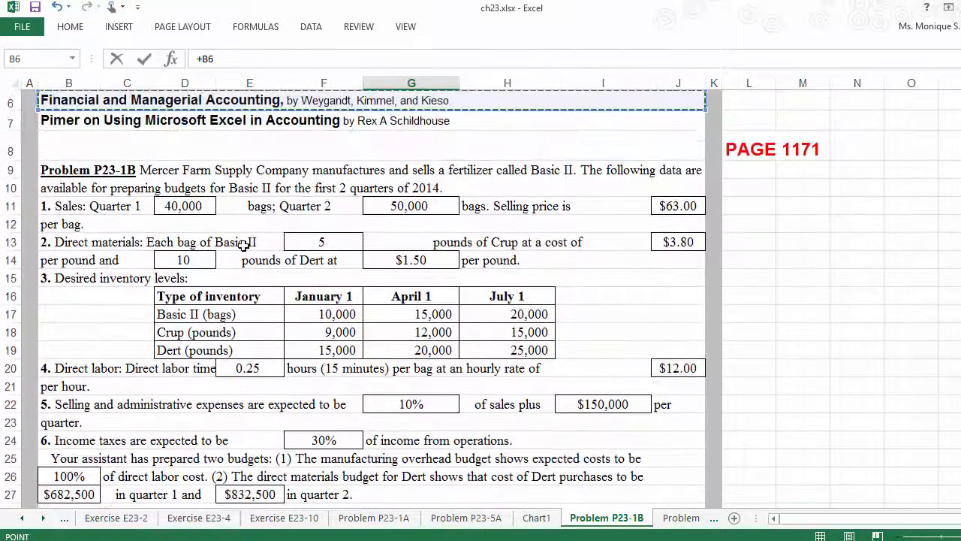
{"action": "left_click", "coordinate": [187, 261]}
{"action": "key", "text": "Return"}
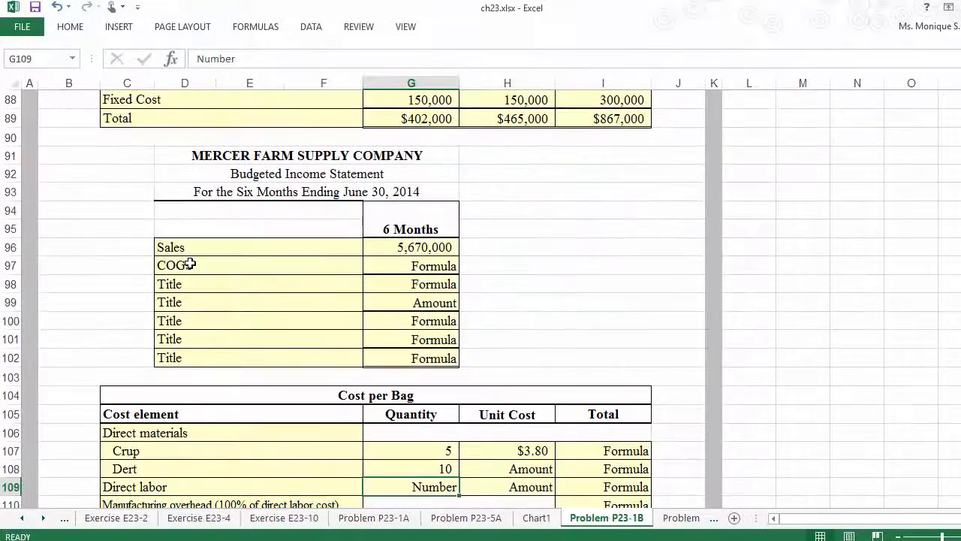
Link Dert's unit cost in H108 to the Dert cost per pound given in G14 of the problem data.
{"action": "left_click", "coordinate": [515, 468]}
{"action": "type", "text": "+"}
{"action": "key", "text": "Up"}
{"action": "key", "text": "Up"}
{"action": "key", "text": "Up"}
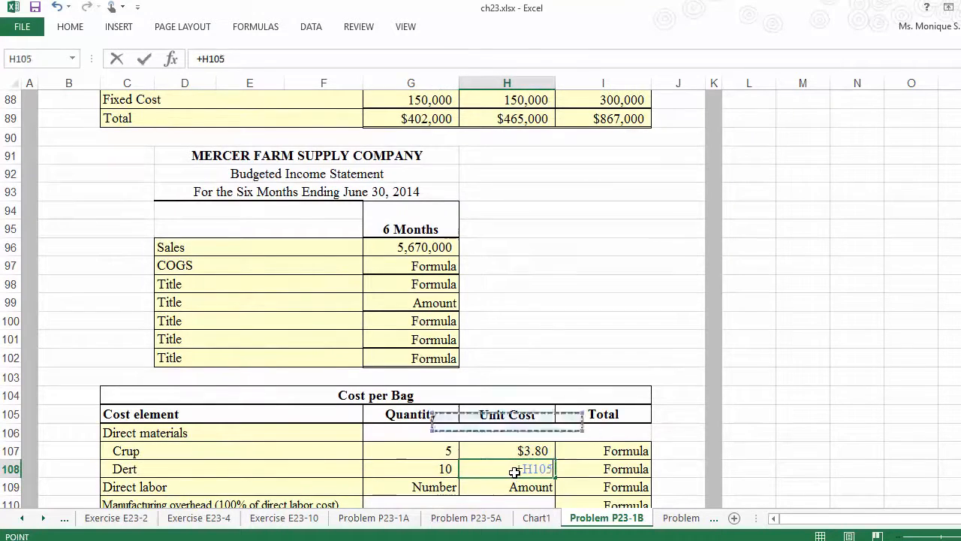
{"action": "scroll", "coordinate": [508, 463], "scroll_direction": "up", "scroll_amount": 20}
{"action": "left_click", "coordinate": [438, 118]}
{"action": "key", "text": "Return"}
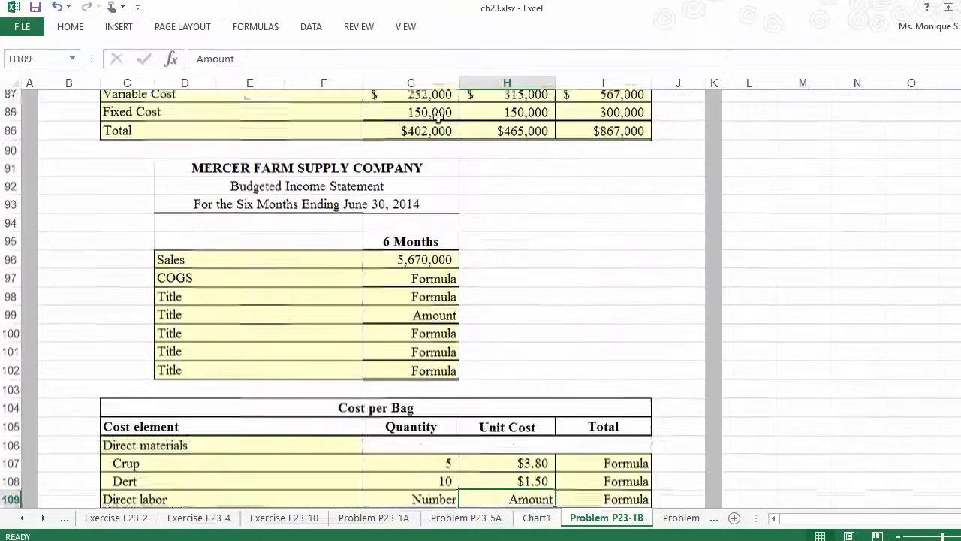
Calculate Crup's total cost per bag in I107 by multiplying H107 by G107.
{"action": "left_click", "coordinate": [586, 459]}
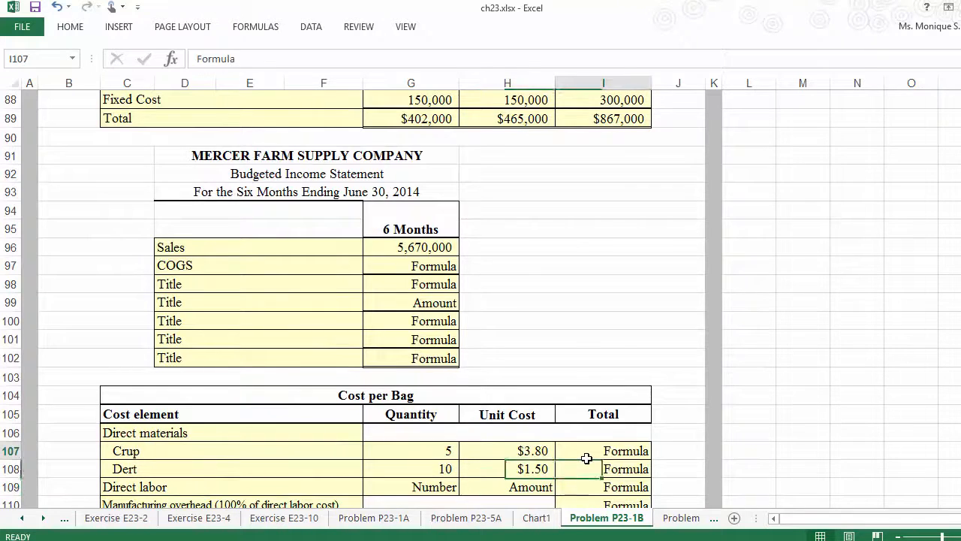
{"action": "type", "text": "+"}
{"action": "key", "text": "Left"}
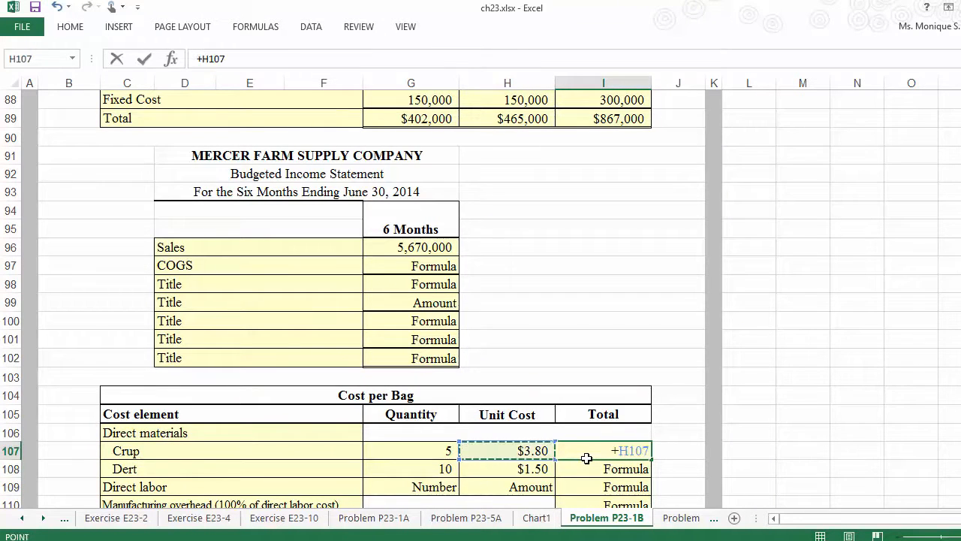
{"action": "type", "text": "*"}
{"action": "key", "text": "Left"}
{"action": "key", "text": "Left"}
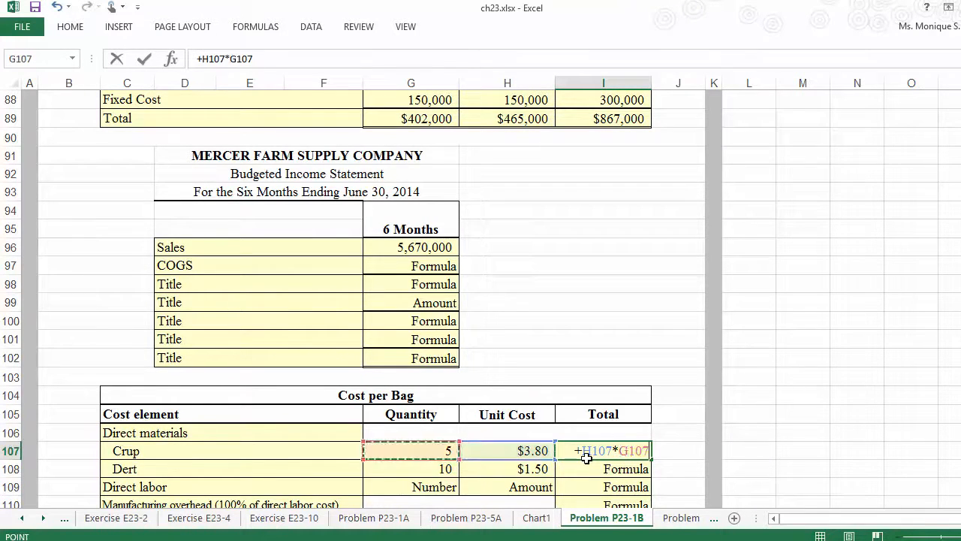
{"action": "key", "text": "Return"}
Calculate Dert's total cost per bag in I108 by multiplying G108 by H108.
{"action": "type", "text": "+"}
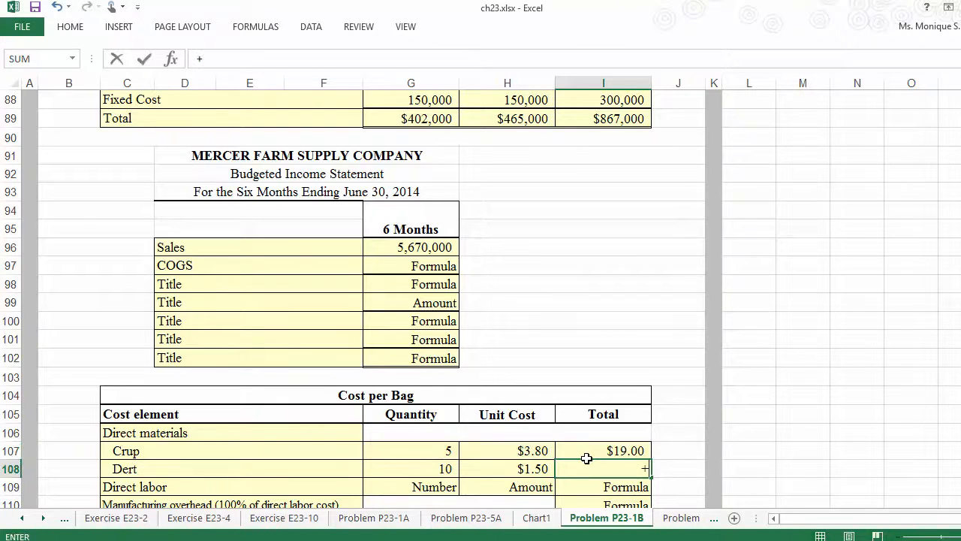
{"action": "key", "text": "Left"}
{"action": "key", "text": "Left"}
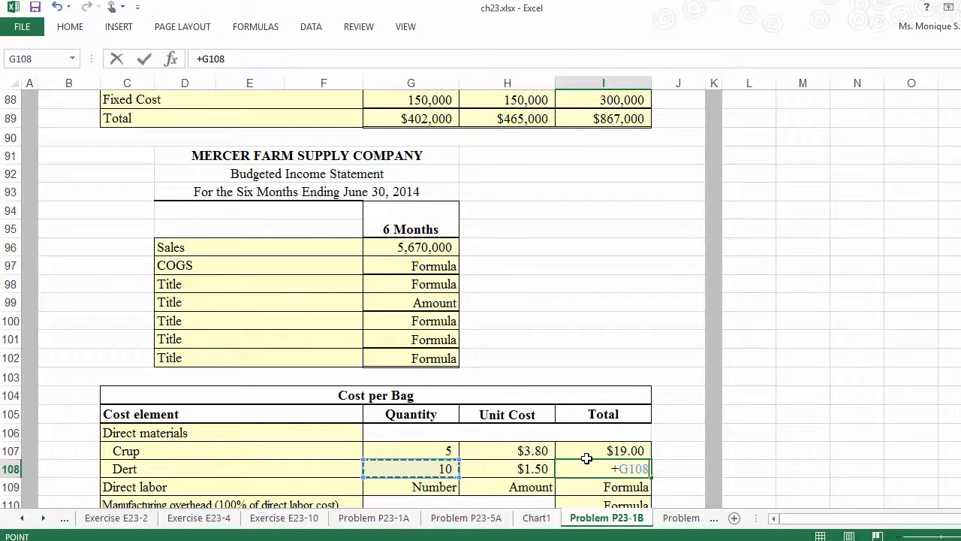
{"action": "type", "text": "*"}
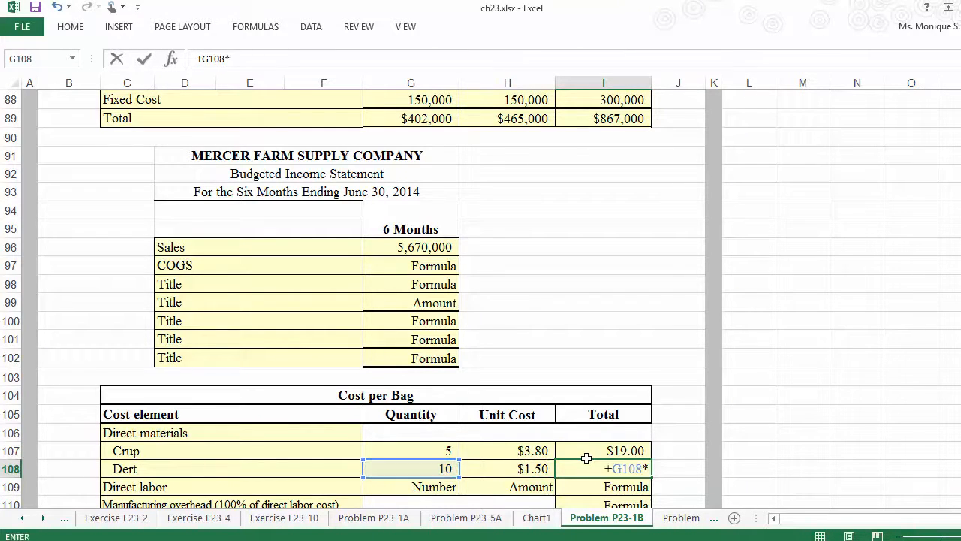
{"action": "left_click", "coordinate": [527, 469]}
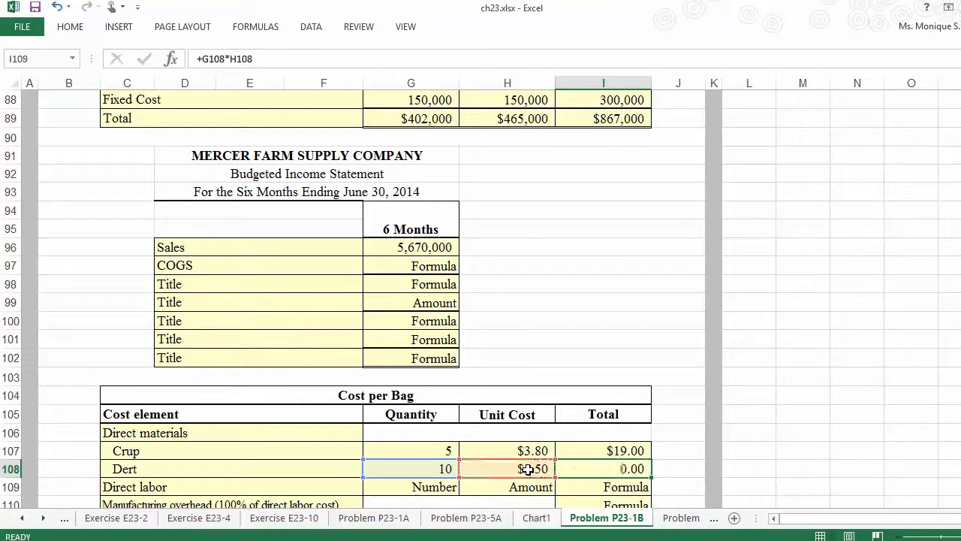
{"action": "key", "text": "Return"}
{"action": "key", "text": "Return"}
{"action": "key", "text": "Up"}
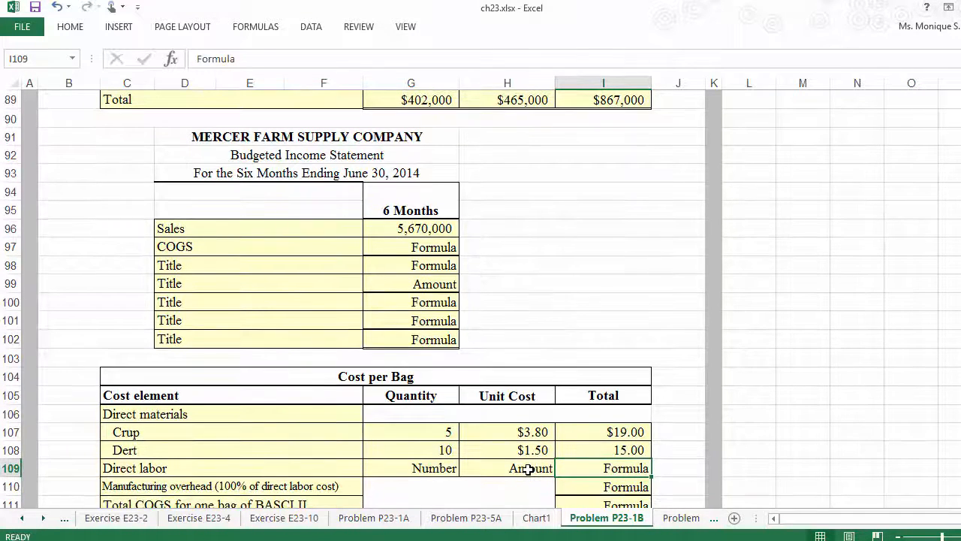
Enter direct labor's quantity of 0.25 in G109 and its unit cost of 12 in H109 of the Cost per Bag table.
{"action": "key", "text": "Left"}
{"action": "key", "text": "Left"}
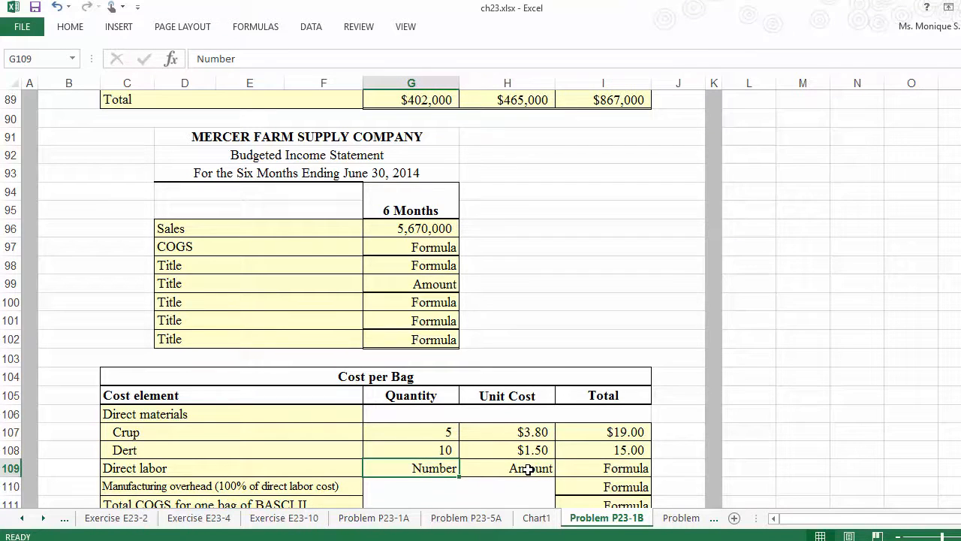
{"action": "type", "text": ".25"}
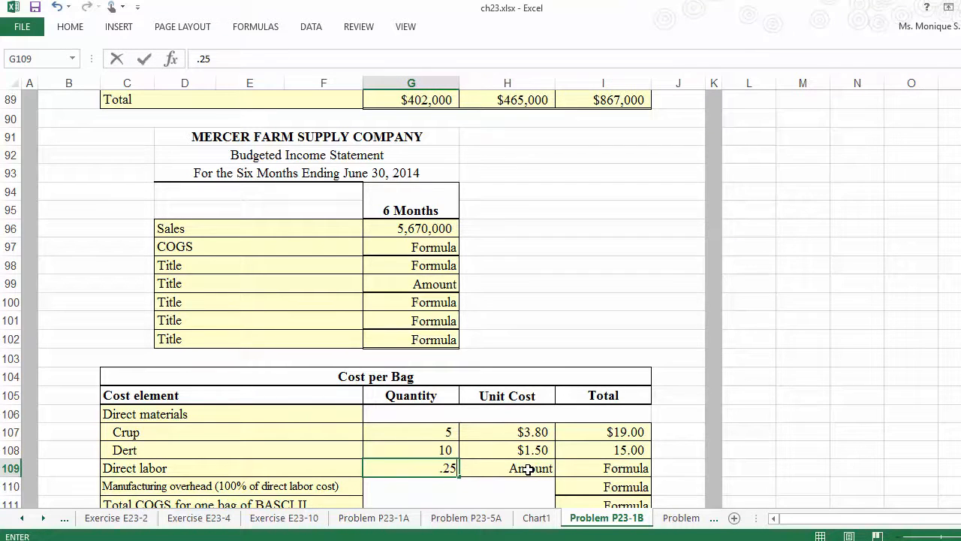
{"action": "key", "text": "Tab"}
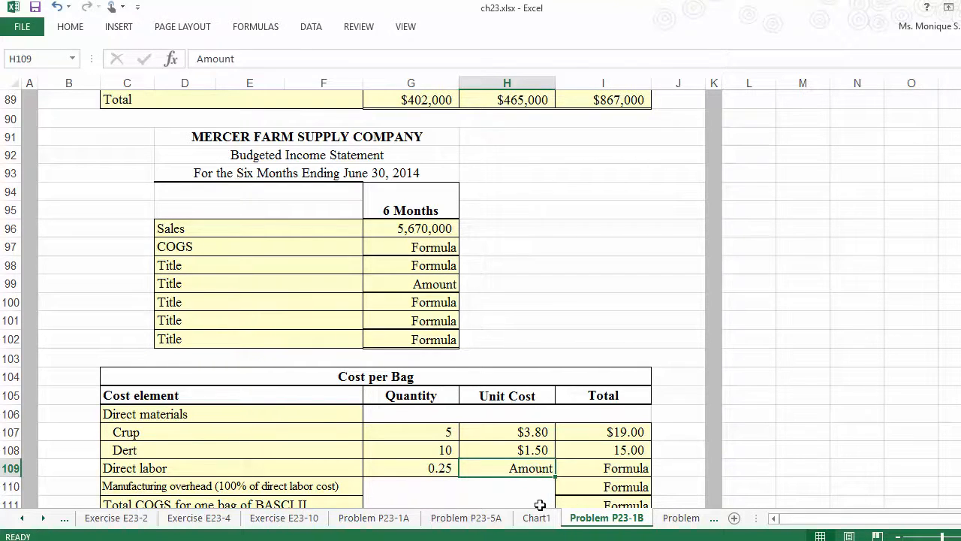
{"action": "type", "text": "12"}
{"action": "key", "text": "Return"}
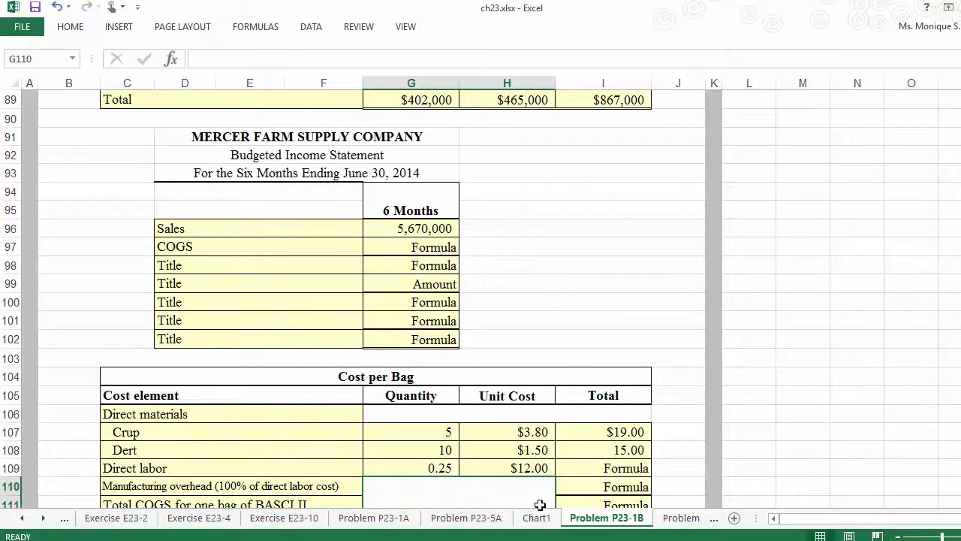
Calculate the total direct labor cost per bag in I109 by multiplying G109 by H109.
{"action": "key", "text": "Right"}
{"action": "key", "text": "Up"}
{"action": "type", "text": "+"}
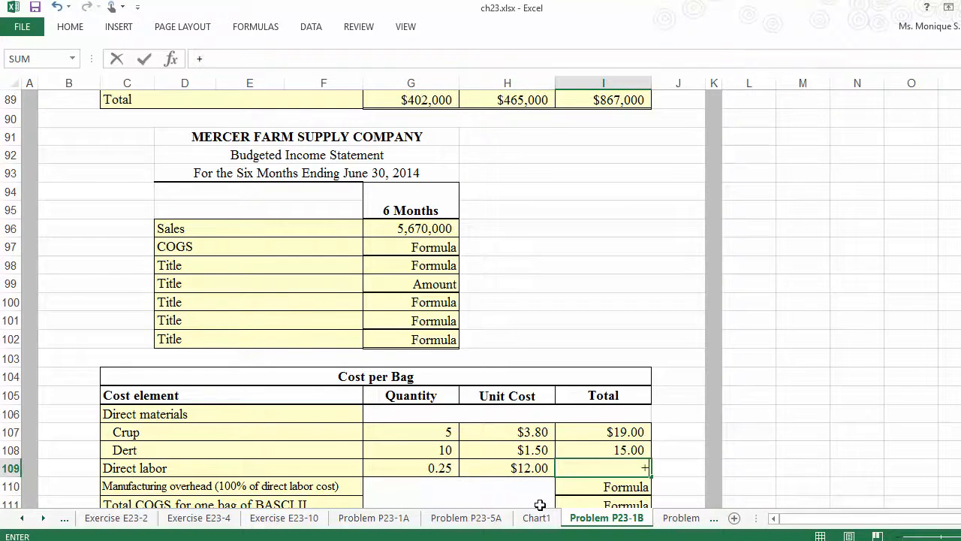
{"action": "key", "text": "Left"}
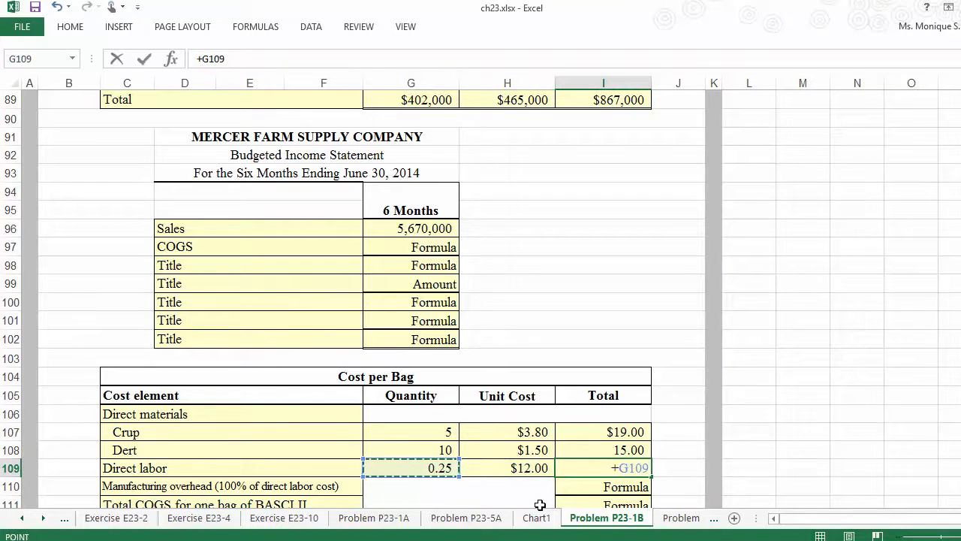
{"action": "type", "text": "*"}
{"action": "key", "text": "Left"}
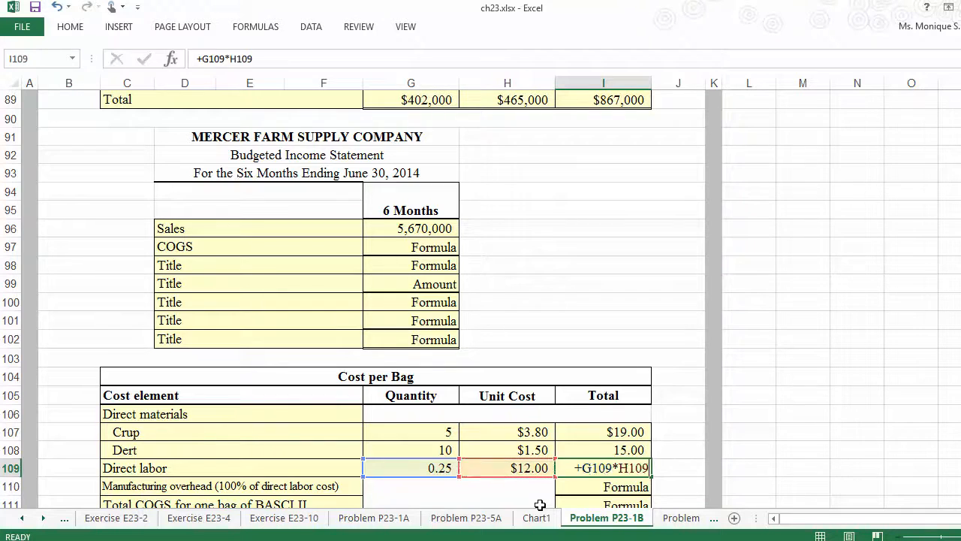
{"action": "key", "text": "Return"}
{"action": "key", "text": "Up"}
{"action": "key", "text": "Down"}
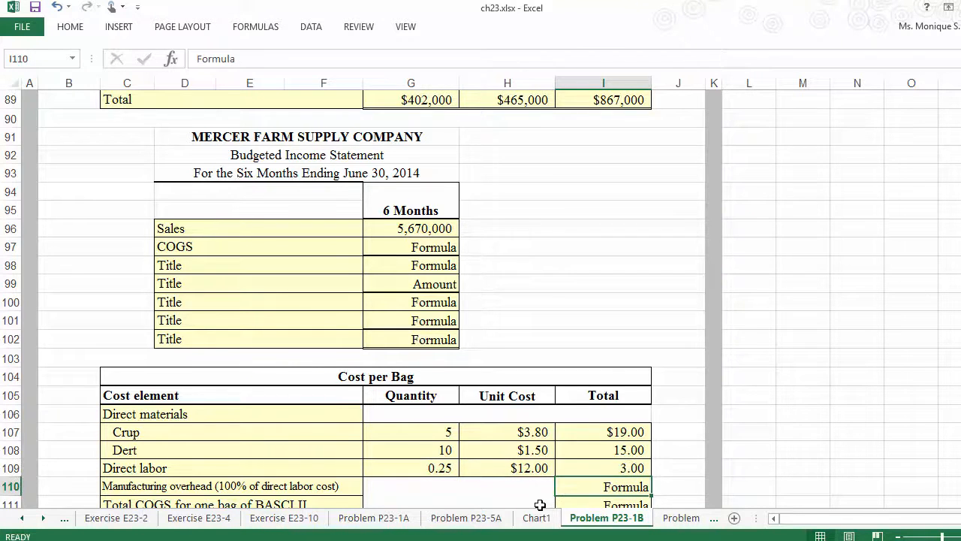
{"action": "key", "text": "Left"}
{"action": "key", "text": "Left"}
{"action": "key", "text": "Left"}
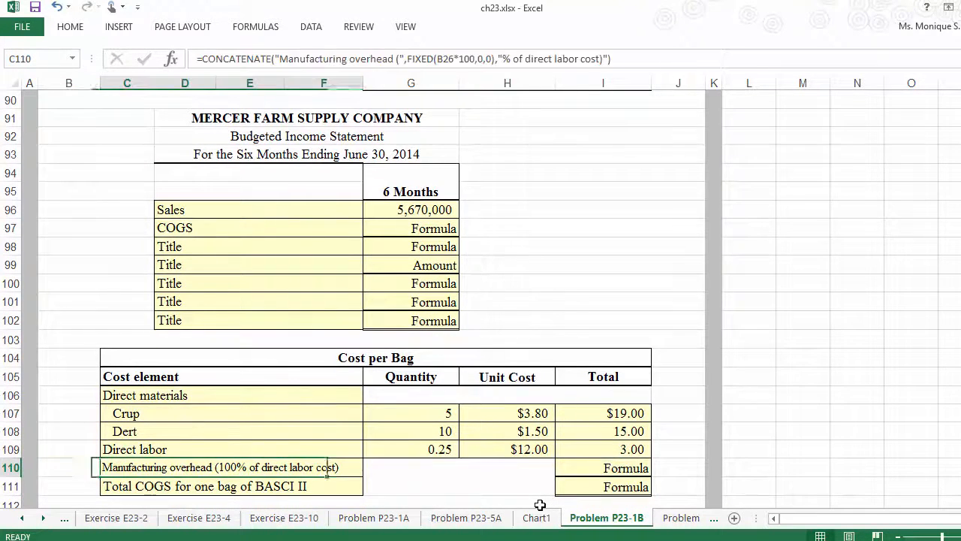
{"action": "key", "text": "Right"}
{"action": "key", "text": "Right"}
{"action": "key", "text": "Right"}
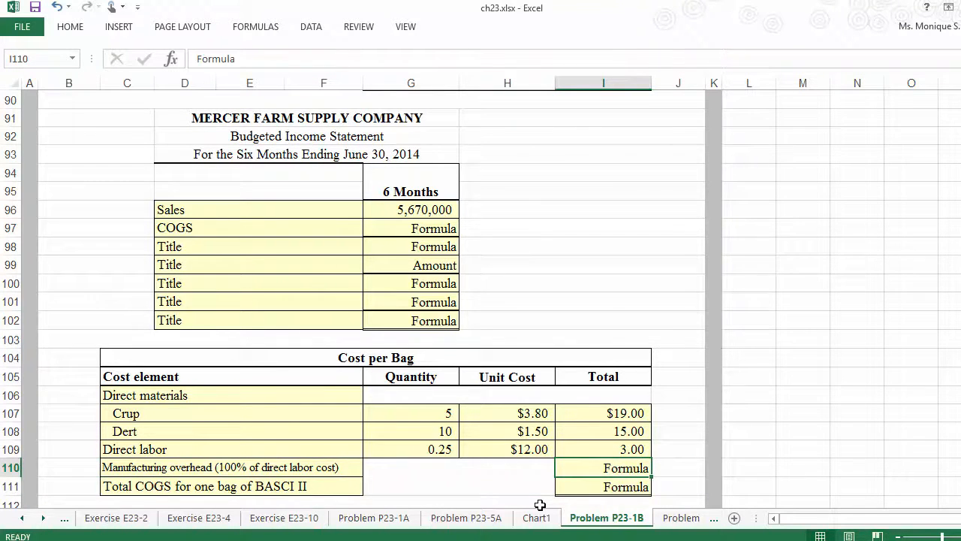
{"action": "type", "text": "1"}
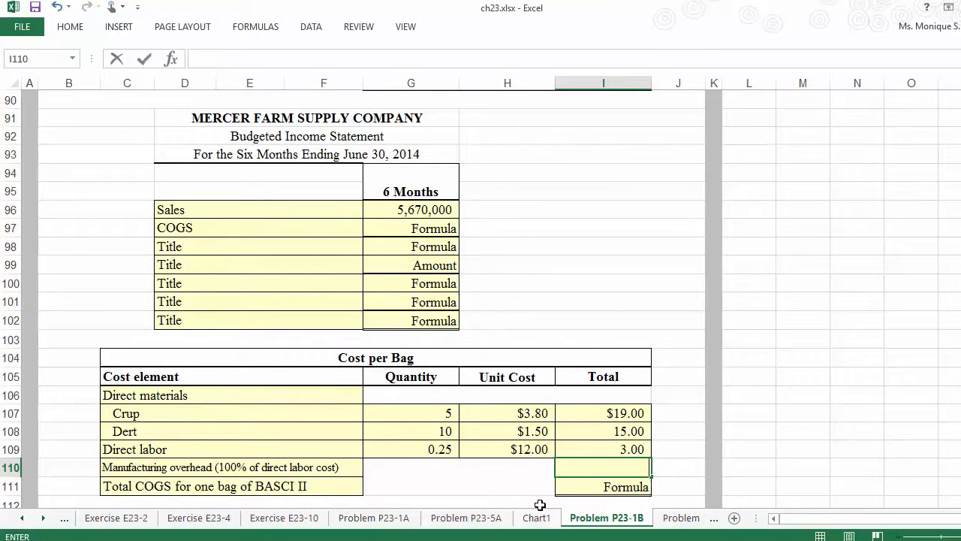
{"action": "key", "text": "Return"}
{"action": "key", "text": "Up"}
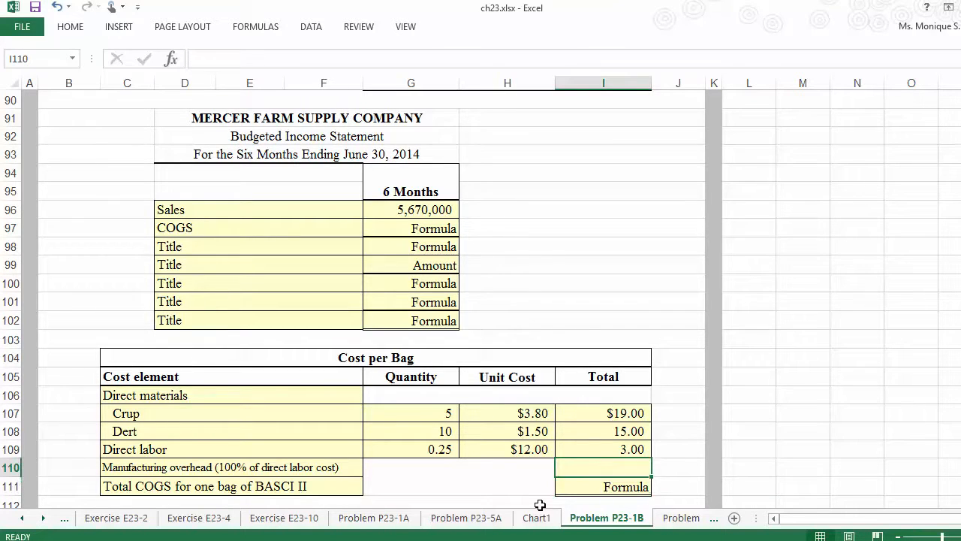
Calculate manufacturing overhead per bag in I110 as 100% of direct labor cost with the formula +1*I109.
{"action": "type", "text": "+"}
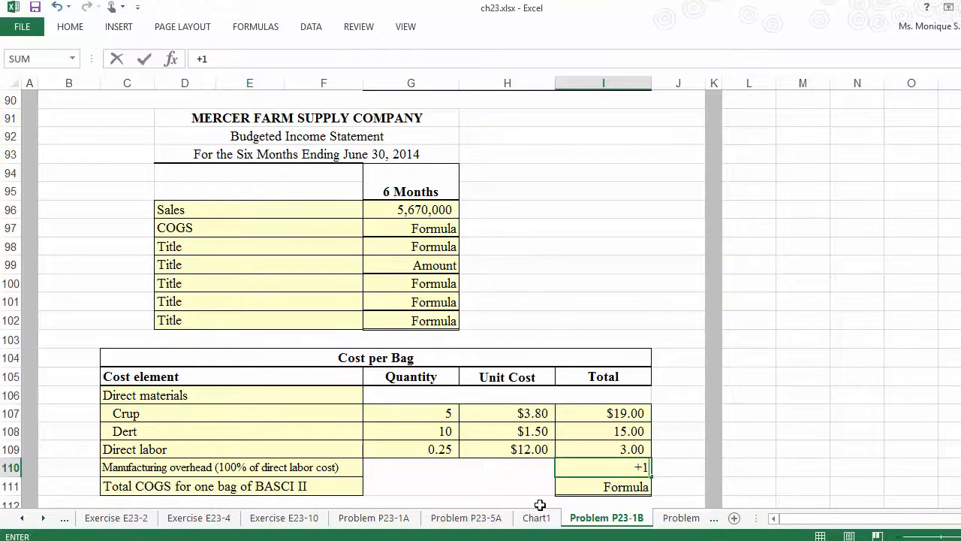
{"action": "type", "text": "1*I109"}
{"action": "key", "text": "Return"}
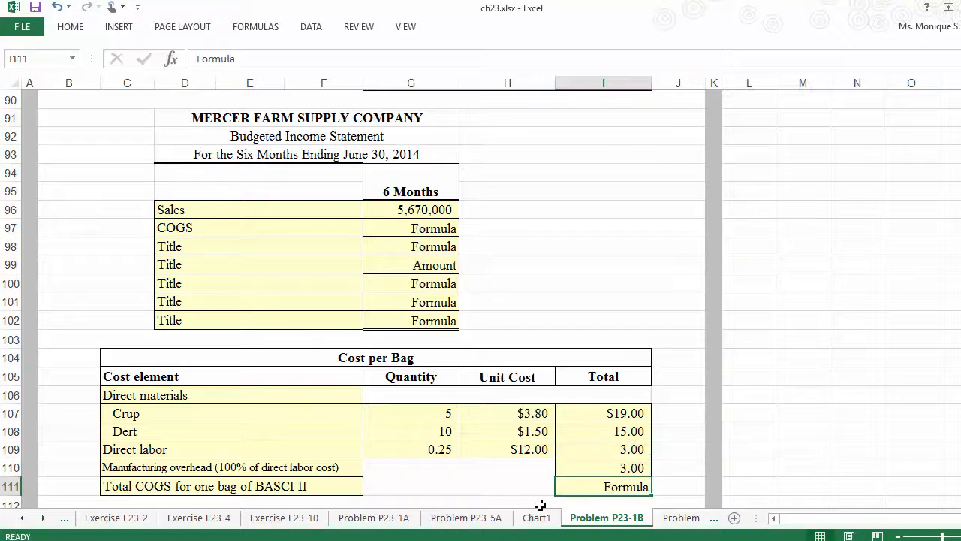
Sum the cost elements I107:I110 in I111 to get the total COGS for one bag.
{"action": "key", "text": "Down"}
{"action": "key", "text": "Up"}
{"action": "type", "text": "="}
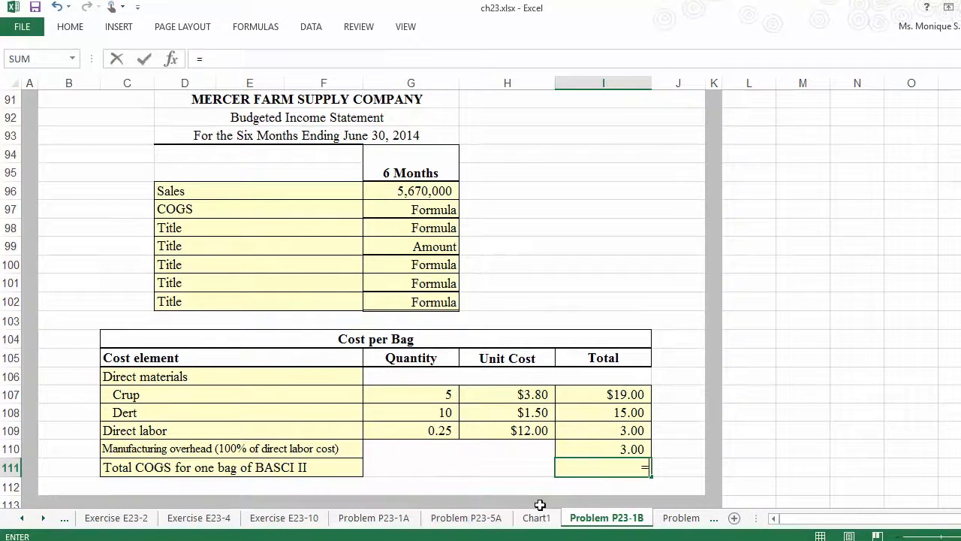
{"action": "type", "text": "sum("}
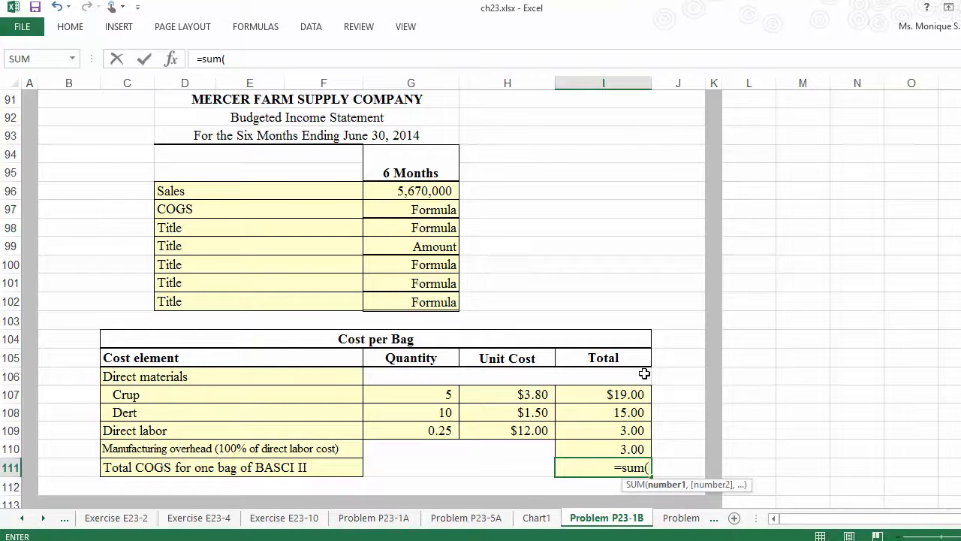
{"action": "left_click_drag", "start_coordinate": [599, 388], "coordinate": [598, 443]}
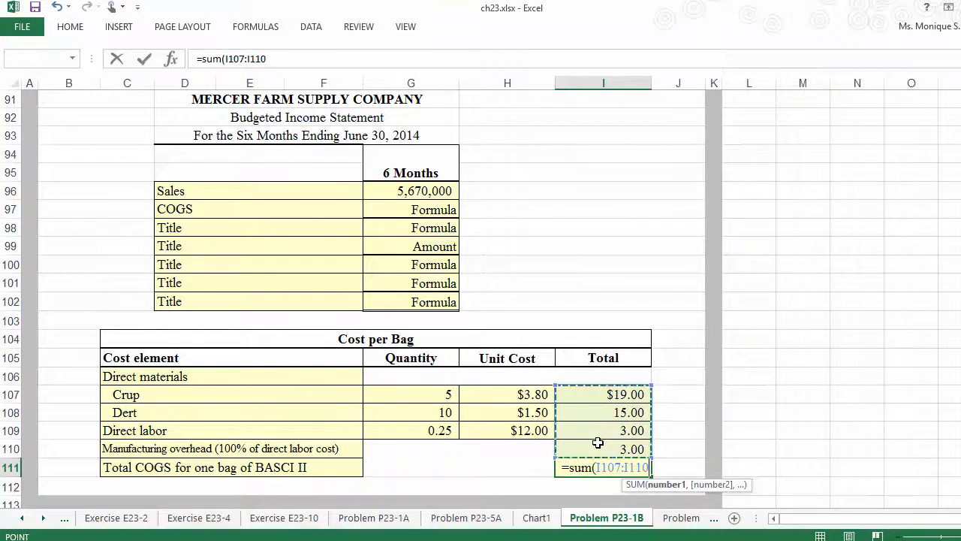
{"action": "key", "text": "Return"}
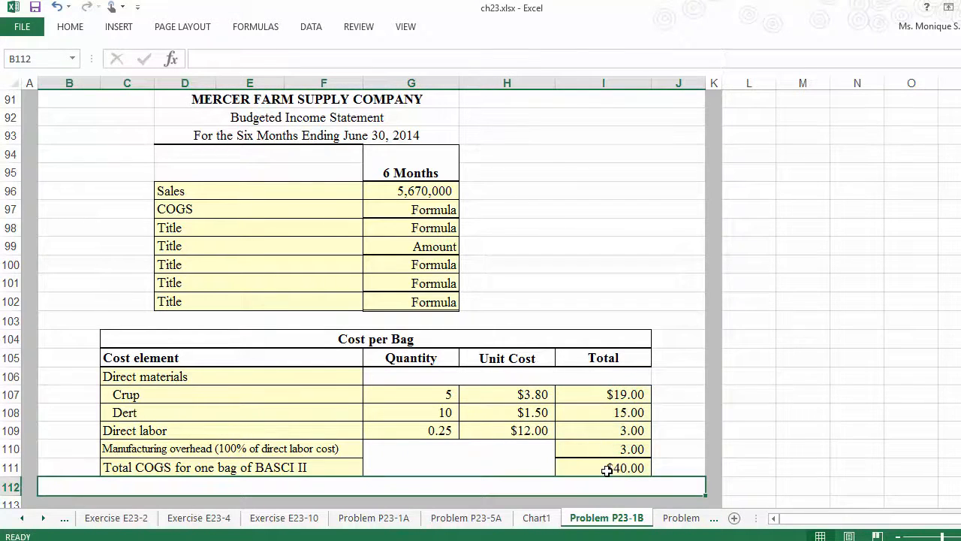
{"action": "left_click", "coordinate": [607, 467]}
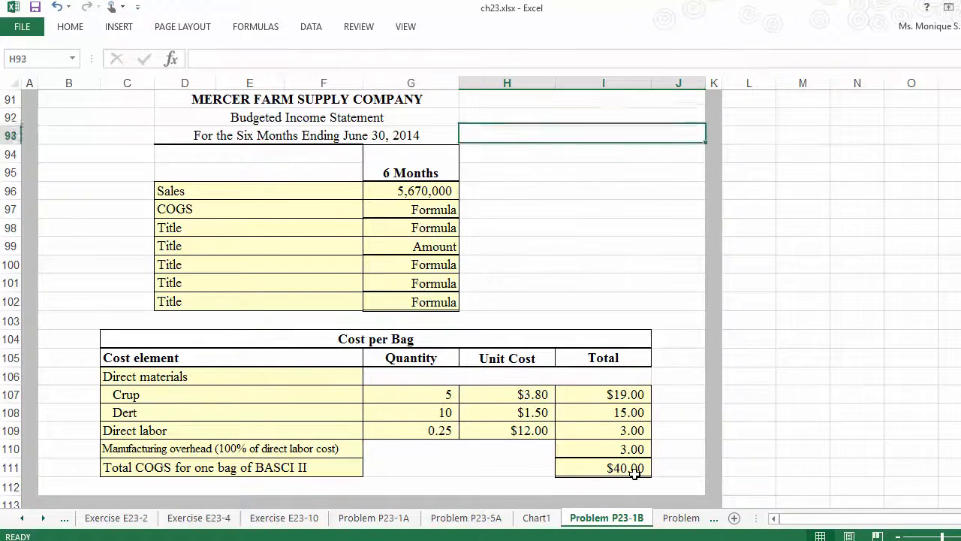
Calculate COGS in G97 by multiplying the total cost per bag in I111 by the six-month expected unit sales in H39.
{"action": "key", "text": "Down"}
{"action": "key", "text": "Down"}
{"action": "key", "text": "Down"}
{"action": "key", "text": "Down"}
{"action": "key", "text": "Left"}
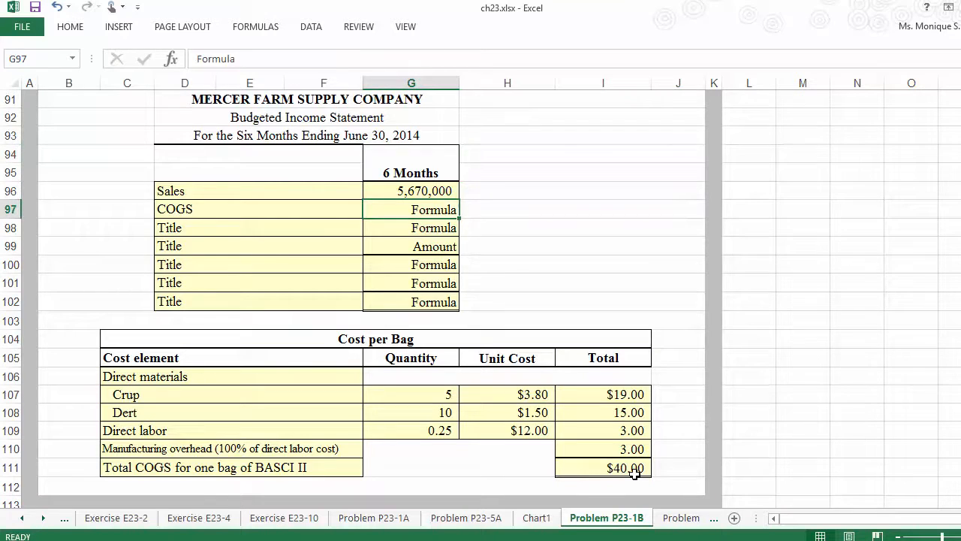
{"action": "type", "text": "+"}
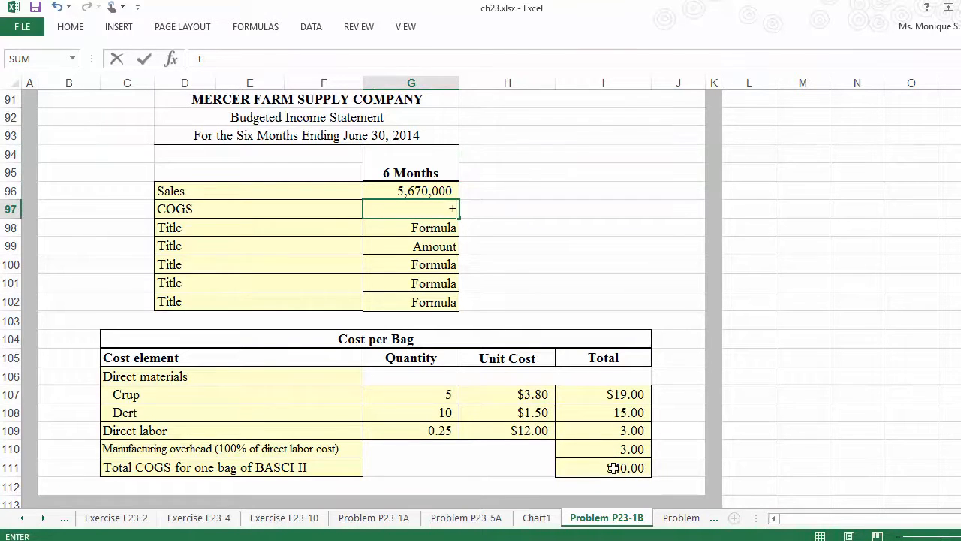
{"action": "left_click", "coordinate": [613, 468]}
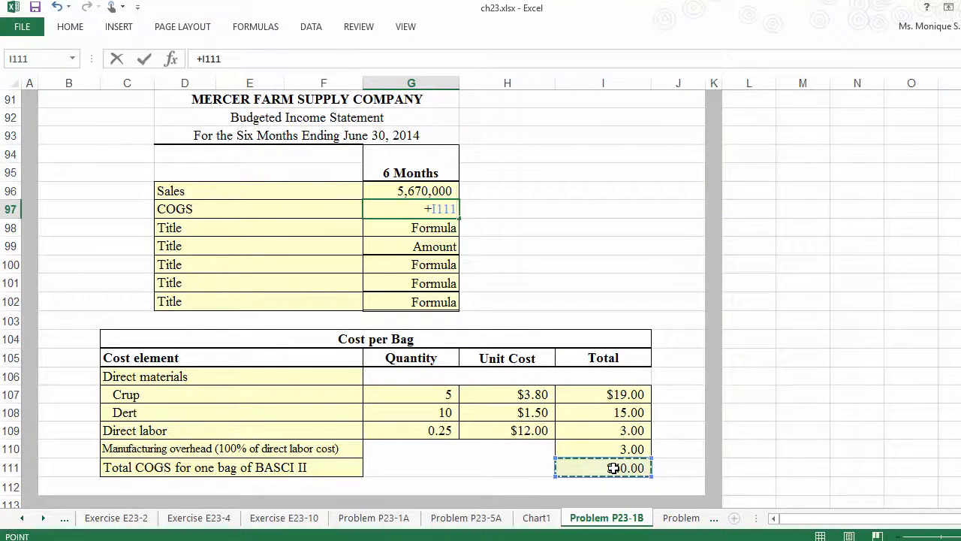
{"action": "type", "text": "*"}
{"action": "key", "text": "Up"}
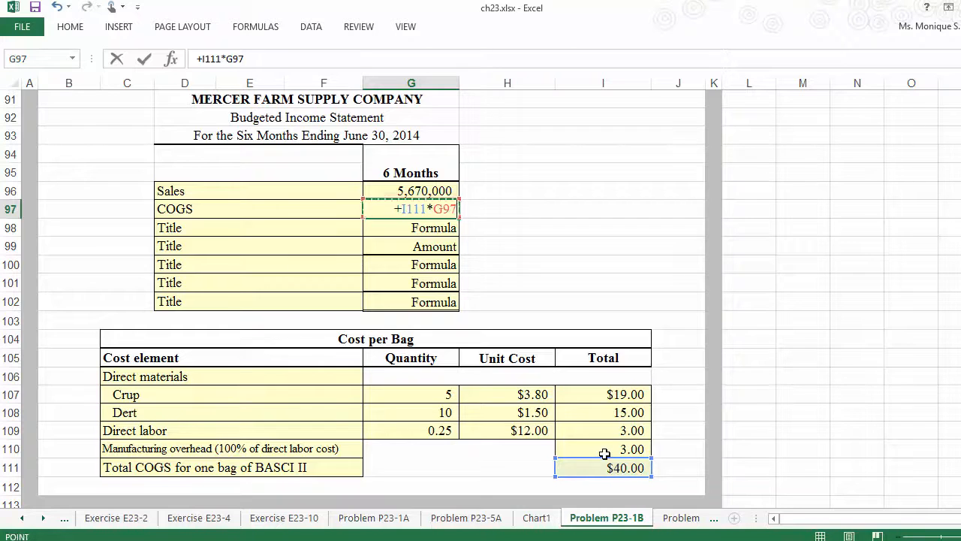
{"action": "key", "text": "Down"}
{"action": "key", "text": "Up"}
{"action": "key", "text": "Up"}
{"action": "key", "text": "Up"}
{"action": "key", "text": "Up"}
{"action": "key", "text": "Up"}
{"action": "key", "text": "Up"}
{"action": "key", "text": "Up"}
{"action": "key", "text": "Up"}
{"action": "key", "text": "Up"}
{"action": "key", "text": "Up"}
{"action": "key", "text": "Up"}
{"action": "key", "text": "Up"}
{"action": "key", "text": "Up"}
{"action": "key", "text": "Up"}
{"action": "key", "text": "Up"}
{"action": "key", "text": "Up"}
{"action": "key", "text": "Up"}
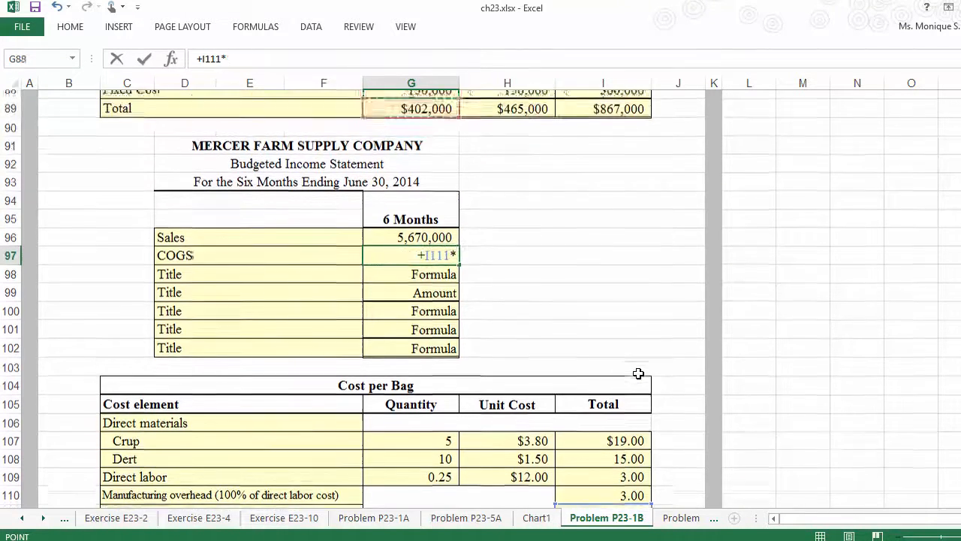
{"action": "key", "text": "Up"}
{"action": "key", "text": "Up"}
{"action": "key", "text": "Up"}
{"action": "key", "text": "Up"}
{"action": "key", "text": "Up"}
{"action": "key", "text": "Up"}
{"action": "key", "text": "Up"}
{"action": "key", "text": "Up"}
{"action": "key", "text": "Up"}
{"action": "key", "text": "Up"}
{"action": "key", "text": "Up"}
{"action": "key", "text": "Up"}
{"action": "key", "text": "Up"}
{"action": "key", "text": "Up"}
{"action": "key", "text": "Up"}
{"action": "key", "text": "Up"}
{"action": "key", "text": "Up"}
{"action": "key", "text": "Up"}
{"action": "key", "text": "Up"}
{"action": "key", "text": "Up"}
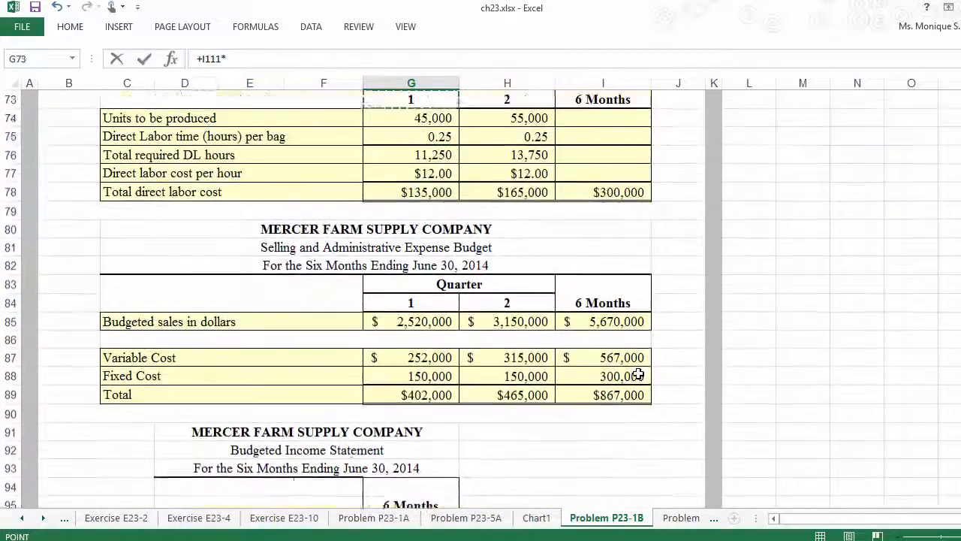
{"action": "key", "text": "Up"}
{"action": "key", "text": "Up"}
{"action": "key", "text": "Up"}
{"action": "key", "text": "Up"}
{"action": "key", "text": "Up"}
{"action": "key", "text": "Up"}
{"action": "key", "text": "Up"}
{"action": "key", "text": "Up"}
{"action": "key", "text": "Up"}
{"action": "key", "text": "Up"}
{"action": "key", "text": "Up"}
{"action": "key", "text": "Up"}
{"action": "key", "text": "Up"}
{"action": "key", "text": "Up"}
{"action": "key", "text": "Up"}
{"action": "key", "text": "Up"}
{"action": "key", "text": "Up"}
{"action": "key", "text": "Up"}
{"action": "key", "text": "Up"}
{"action": "key", "text": "Up"}
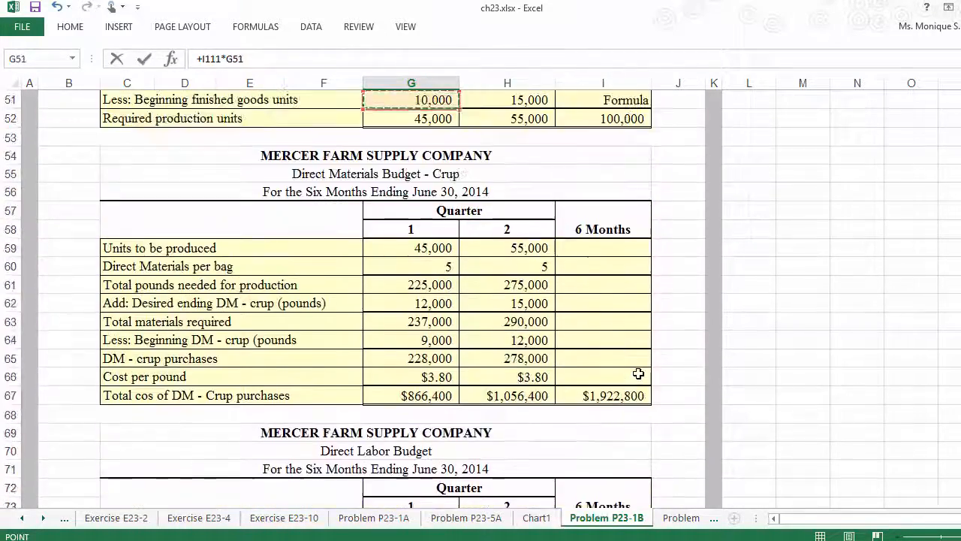
{"action": "key", "text": "Up"}
{"action": "key", "text": "Up"}
{"action": "key", "text": "Up"}
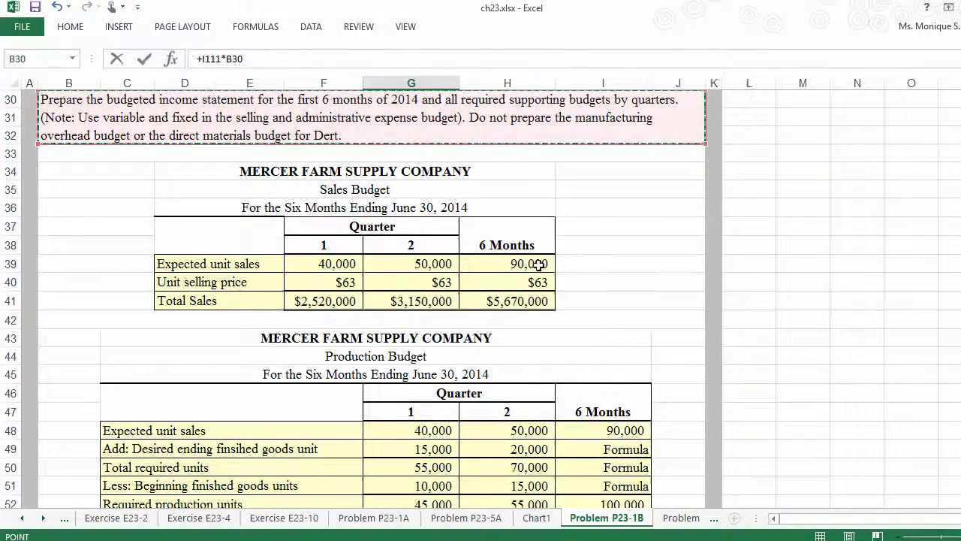
{"action": "left_click", "coordinate": [542, 269]}
{"action": "key", "text": "Return"}
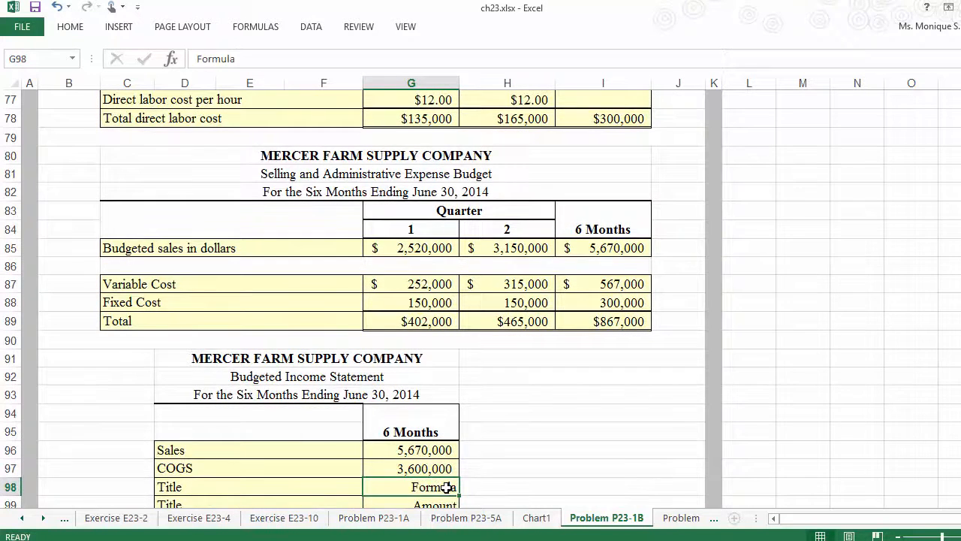
Label row 98 of the Budgeted Income Statement "Gross Profit" in D98.
{"action": "key", "text": "Down"}
{"action": "key", "text": "Up"}
{"action": "key", "text": "Left"}
{"action": "key", "text": "Left"}
{"action": "key", "text": "Right"}
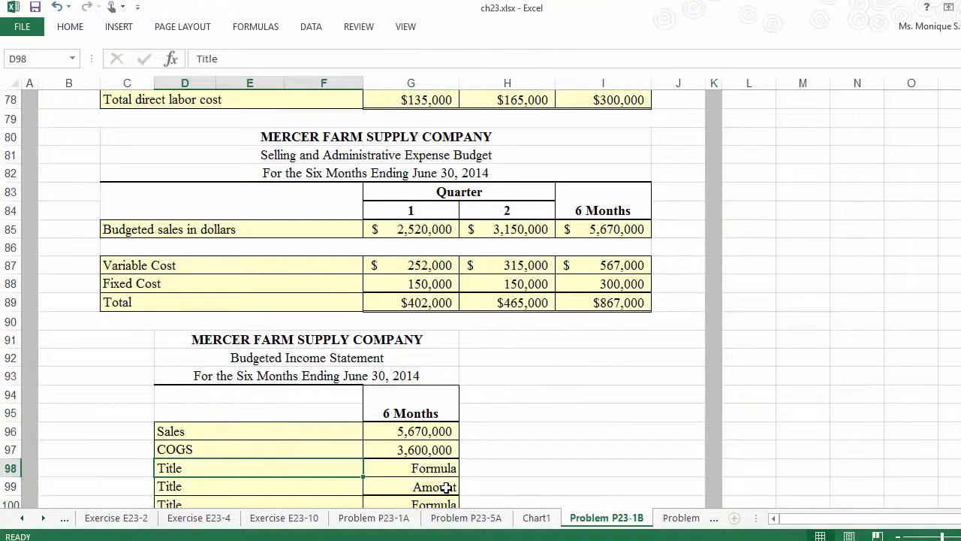
{"action": "type", "text": "Grow"}
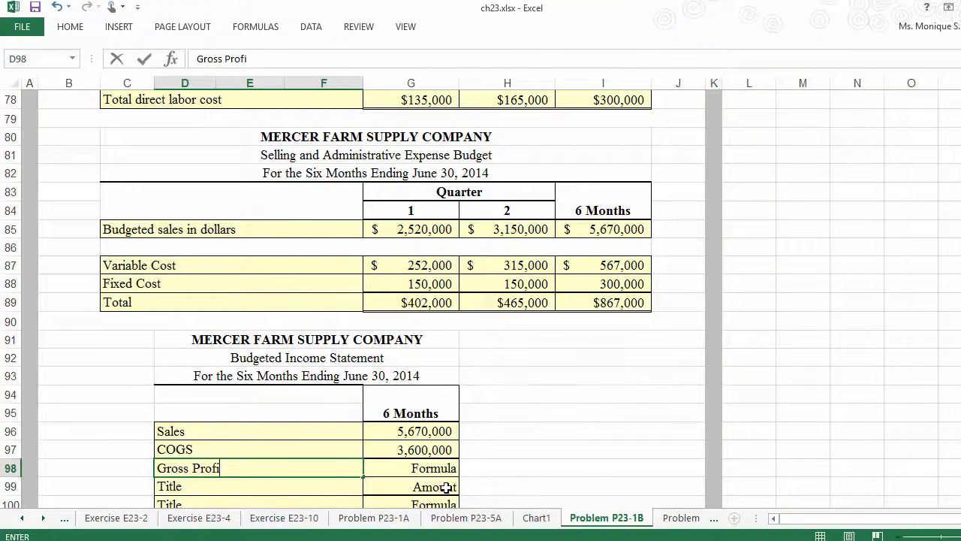
{"action": "type", "text": "t"}
{"action": "key", "text": "Tab"}
Calculate gross profit in G98 by subtracting COGS in G97 from sales in G96.
{"action": "type", "text": "+"}
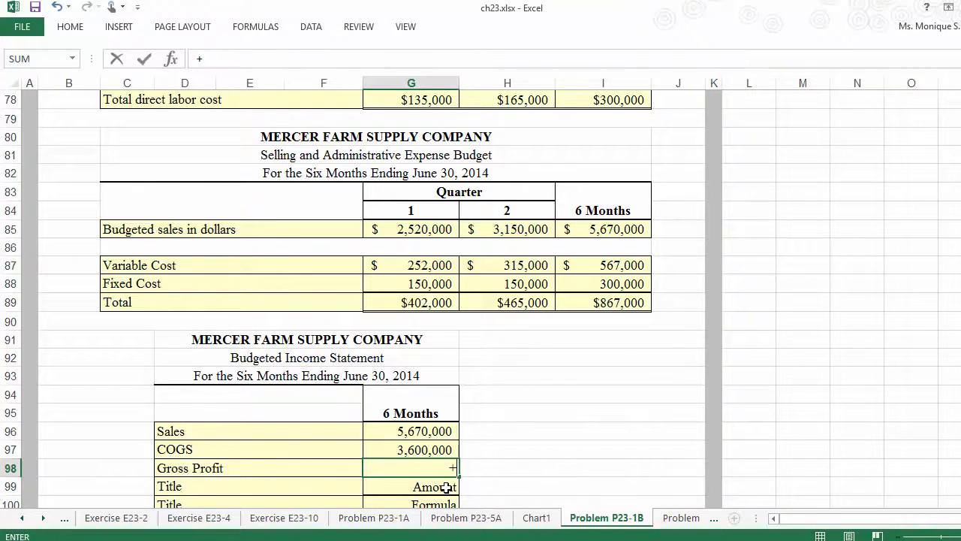
{"action": "key", "text": "Up"}
{"action": "key", "text": "Up"}
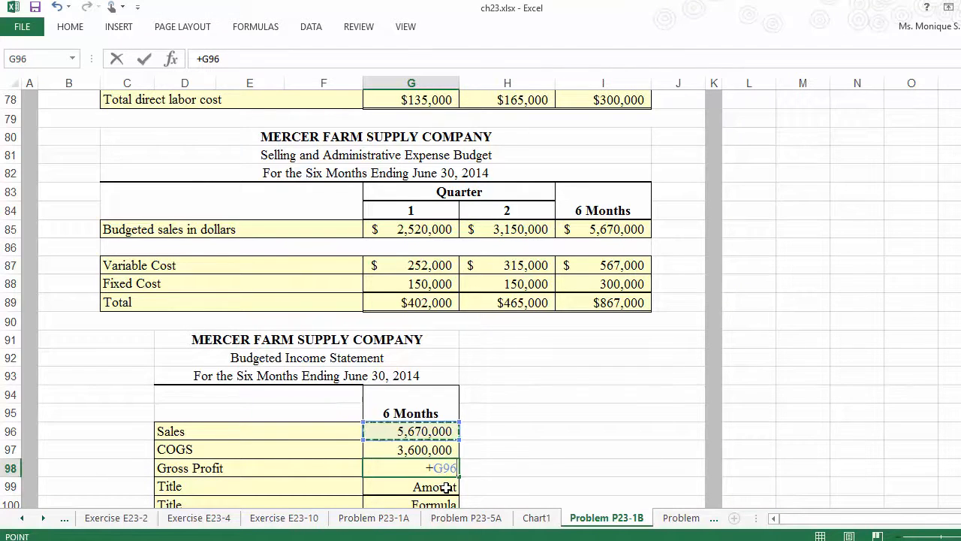
{"action": "type", "text": "_"}
{"action": "key", "text": "BackSpace"}
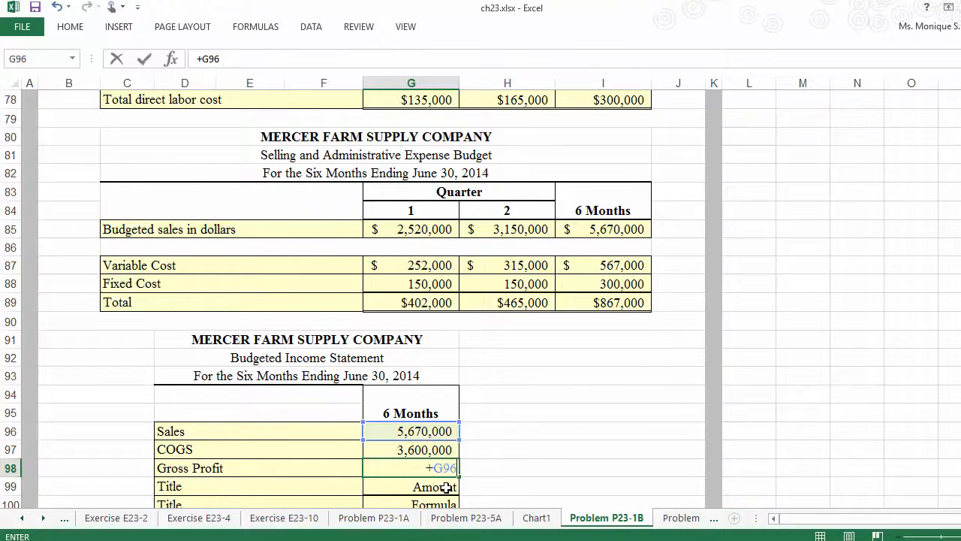
{"action": "type", "text": "-"}
{"action": "key", "text": "Up"}
{"action": "key", "text": "Return"}
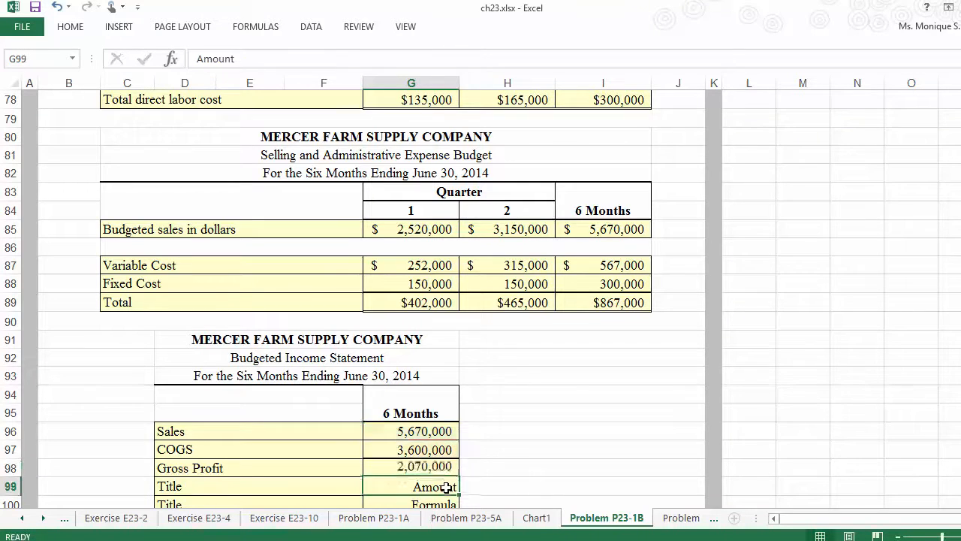
Label row 99 of the Budgeted Income Statement "Selling and Admin. Expenses" in D99.
{"action": "key", "text": "Down"}
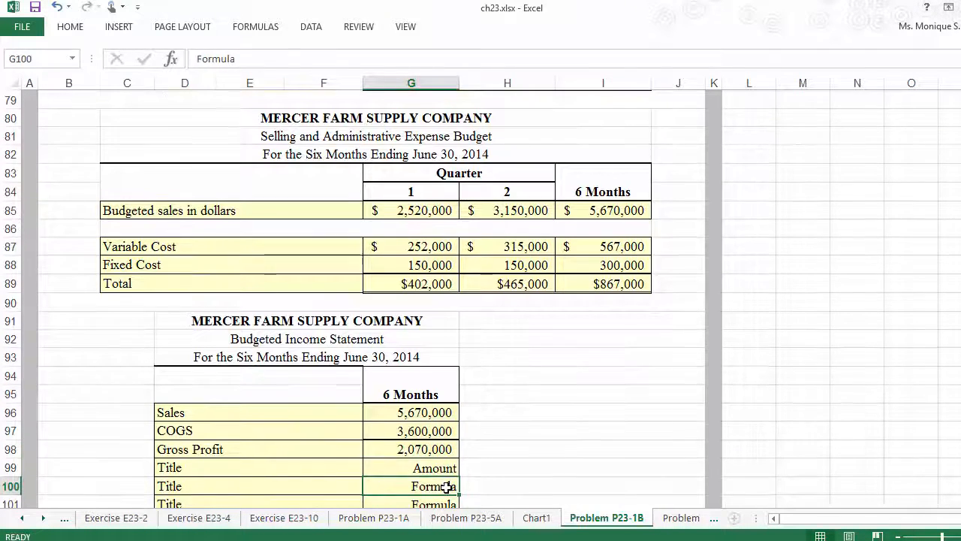
{"action": "key", "text": "Up"}
{"action": "key", "text": "Left"}
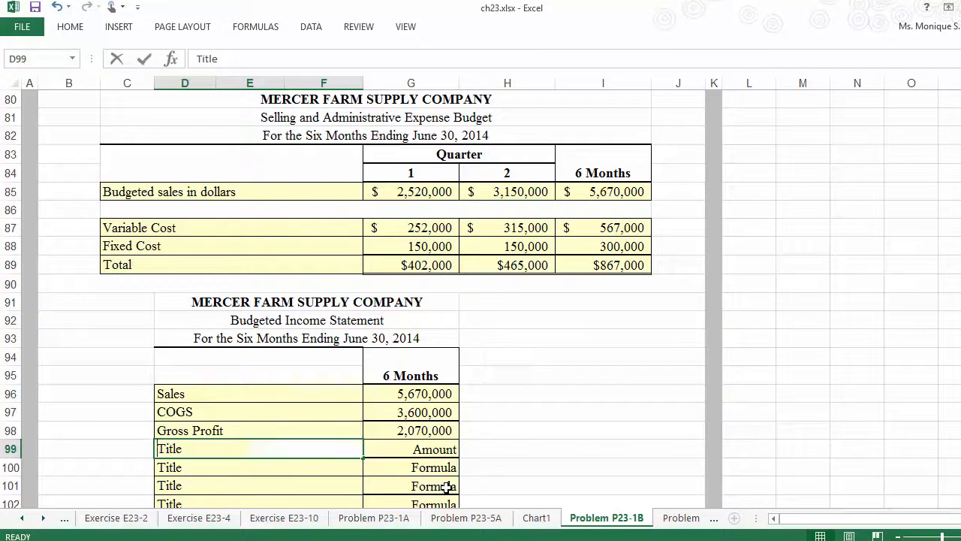
{"action": "type", "text": "Selling and Admin"}
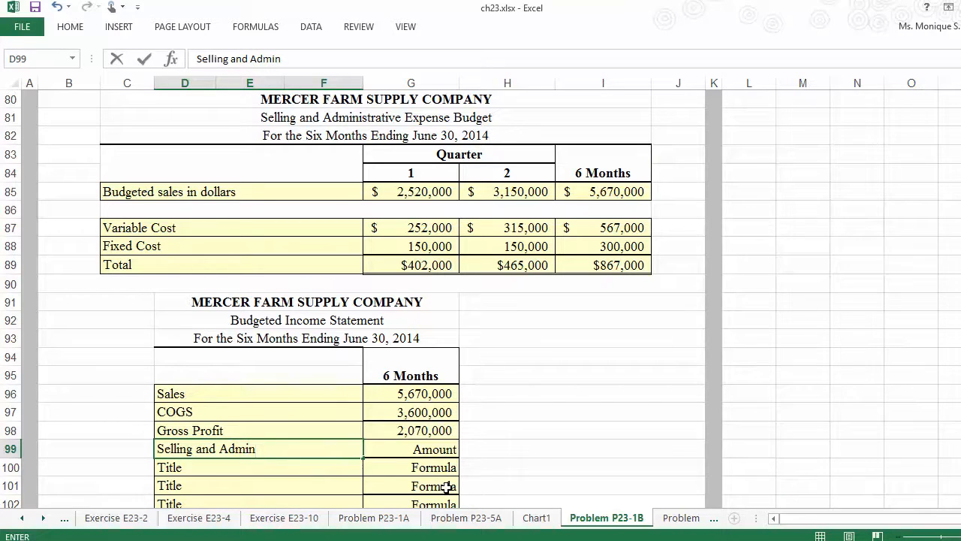
{"action": "type", "text": ". expenses"}
{"action": "key", "text": "Tab"}
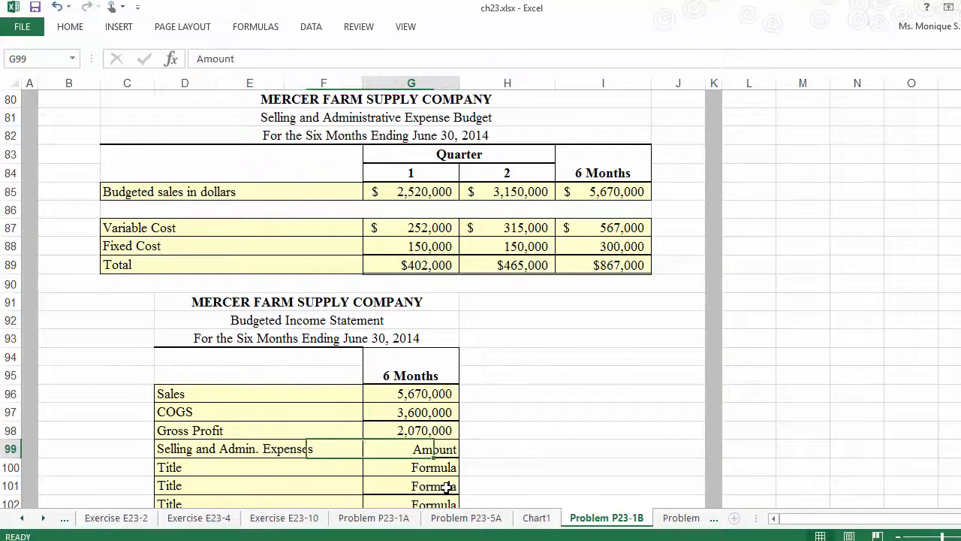
Link G99 to the six-month total in I89 of the Selling and Administrative Expense Budget.
{"action": "type", "text": "+"}
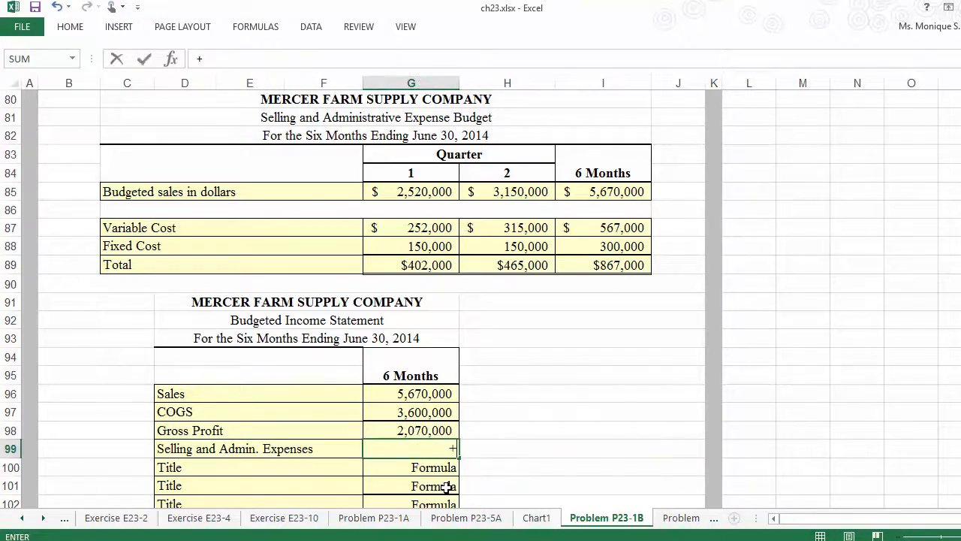
{"action": "key", "text": "Up"}
{"action": "key", "text": "Up"}
{"action": "key", "text": "Up"}
{"action": "key", "text": "Up"}
{"action": "key", "text": "Up"}
{"action": "key", "text": "Up"}
{"action": "key", "text": "Up"}
{"action": "key", "text": "Up"}
{"action": "key", "text": "Up"}
{"action": "key", "text": "Up"}
{"action": "key", "text": "Up"}
{"action": "key", "text": "Up"}
{"action": "key", "text": "Up"}
{"action": "key", "text": "Up"}
{"action": "key", "text": "Up"}
{"action": "key", "text": "Up"}
{"action": "key", "text": "Up"}
{"action": "key", "text": "Up"}
{"action": "key", "text": "Up"}
{"action": "key", "text": "Up"}
{"action": "key", "text": "Up"}
{"action": "key", "text": "Up"}
{"action": "key", "text": "Up"}
{"action": "key", "text": "Up"}
{"action": "key", "text": "Up"}
{"action": "key", "text": "Up"}
{"action": "key", "text": "Up"}
{"action": "key", "text": "Up"}
{"action": "key", "text": "Up"}
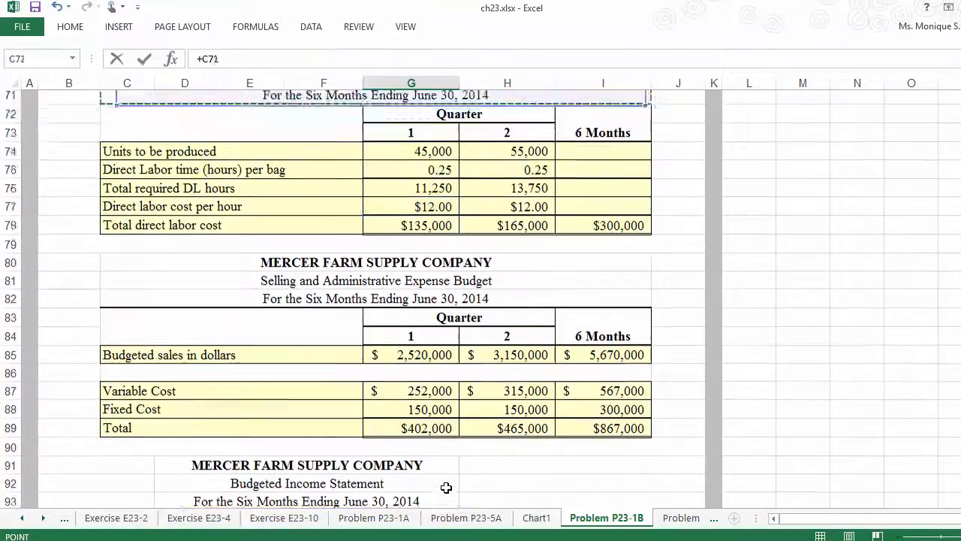
{"action": "key", "text": "Down"}
{"action": "key", "text": "Down"}
{"action": "key", "text": "Down"}
{"action": "key", "text": "Down"}
{"action": "key", "text": "Down"}
{"action": "key", "text": "Down"}
{"action": "key", "text": "Down"}
{"action": "key", "text": "Down"}
{"action": "key", "text": "Down"}
{"action": "key", "text": "Down"}
{"action": "key", "text": "Down"}
{"action": "key", "text": "Down"}
{"action": "key", "text": "Down"}
{"action": "key", "text": "Down"}
{"action": "key", "text": "Down"}
{"action": "key", "text": "Down"}
{"action": "key", "text": "Down"}
{"action": "key", "text": "Down"}
{"action": "key", "text": "Down"}
{"action": "key", "text": "Down"}
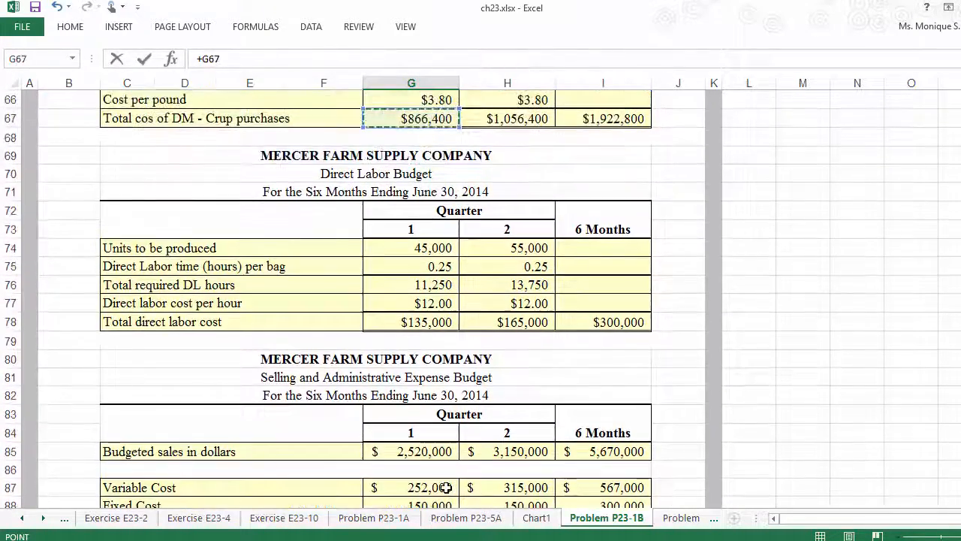
{"action": "key", "text": "Down"}
{"action": "key", "text": "Down"}
{"action": "key", "text": "Down"}
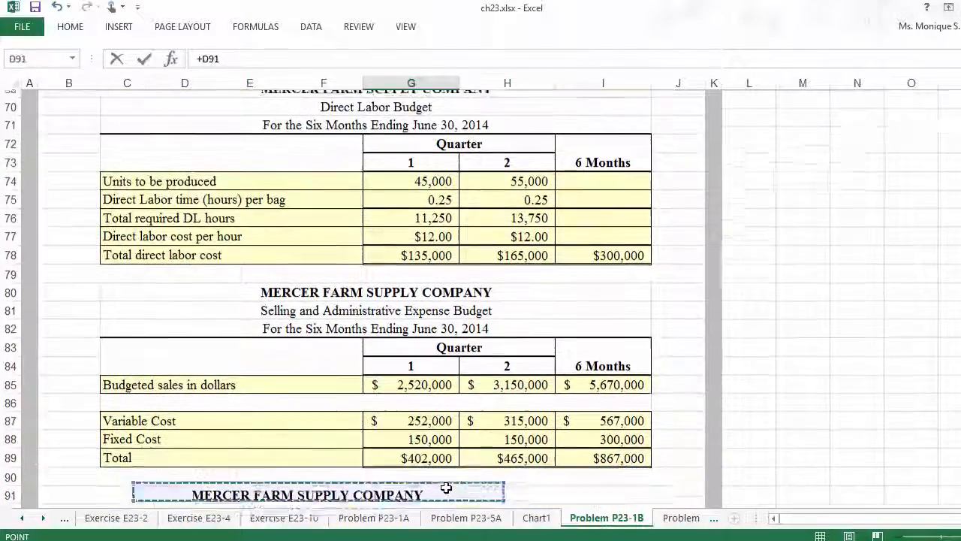
{"action": "left_click", "coordinate": [637, 456]}
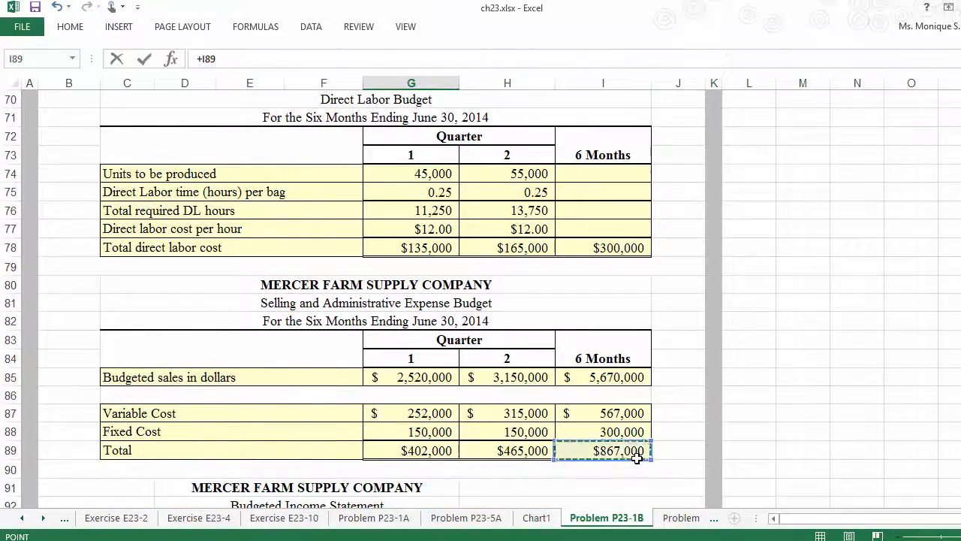
{"action": "key", "text": "Return"}
Label row 100 of the Budgeted Income Statement "Income from operations" in D100.
{"action": "key", "text": "Left"}
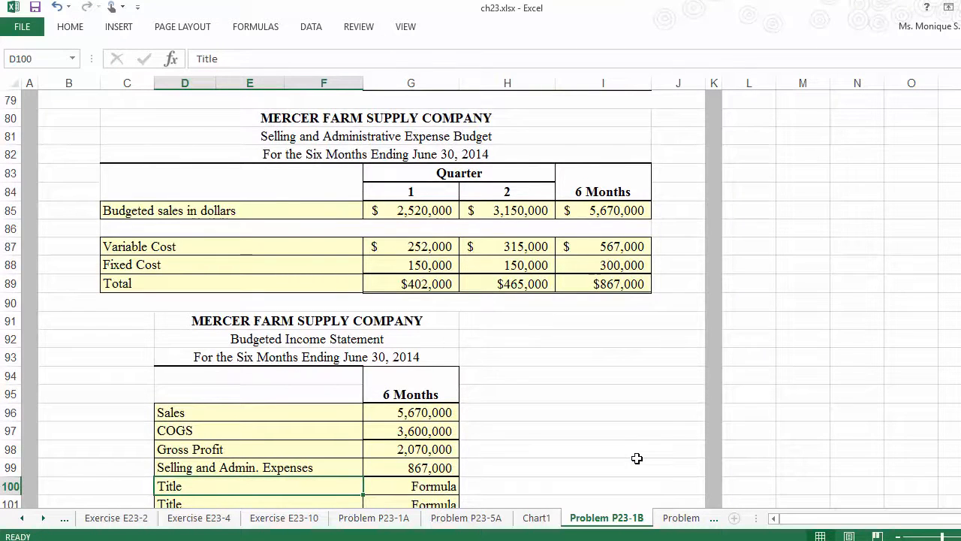
{"action": "type", "text": "Income"}
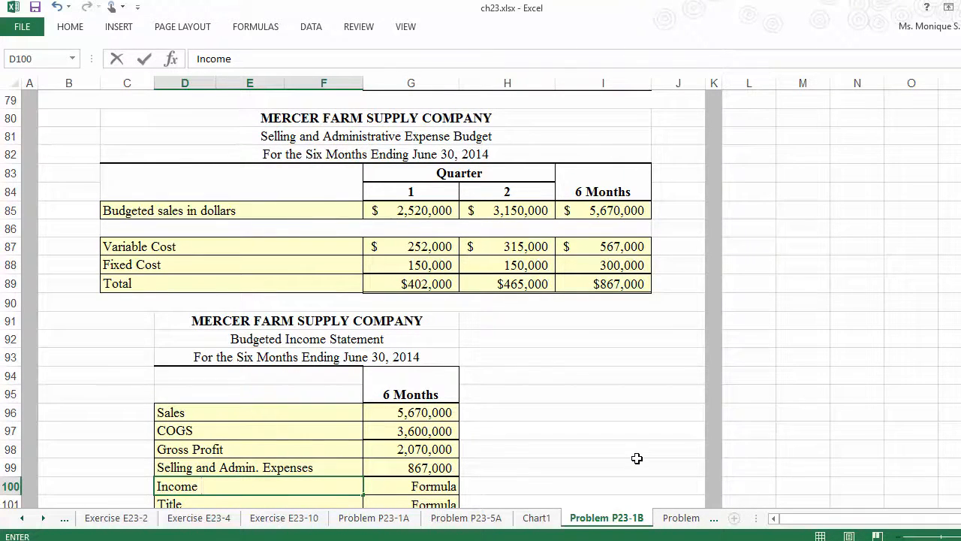
{"action": "type", "text": " from operations"}
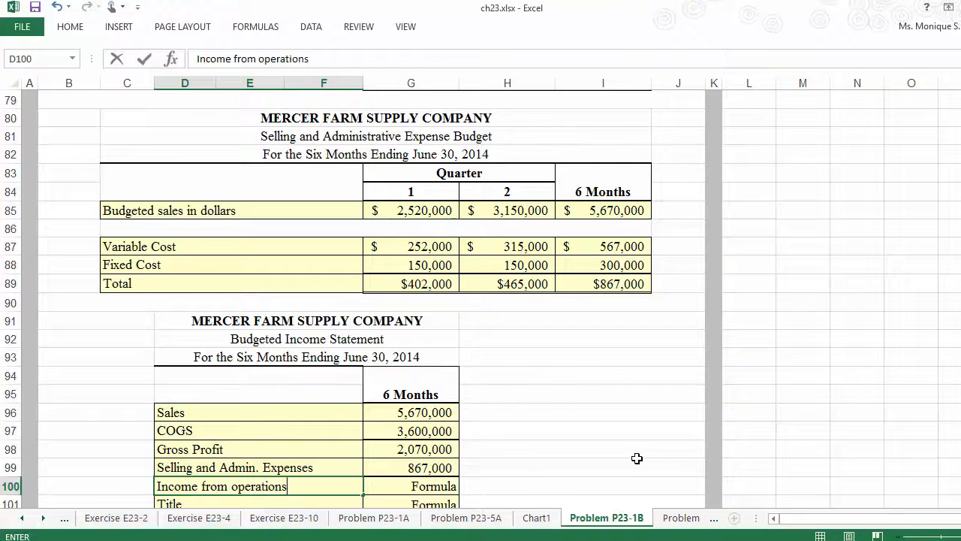
{"action": "key", "text": "Right"}
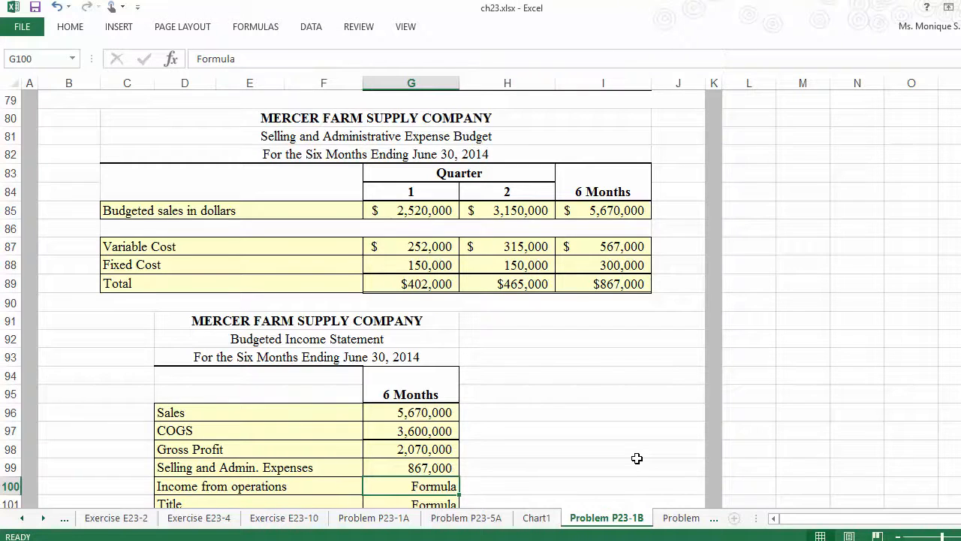
Calculate income from operations in G100 by subtracting selling and administrative expenses in G99 from gross profit in G98.
{"action": "type", "text": "+"}
{"action": "key", "text": "Up"}
{"action": "key", "text": "Up"}
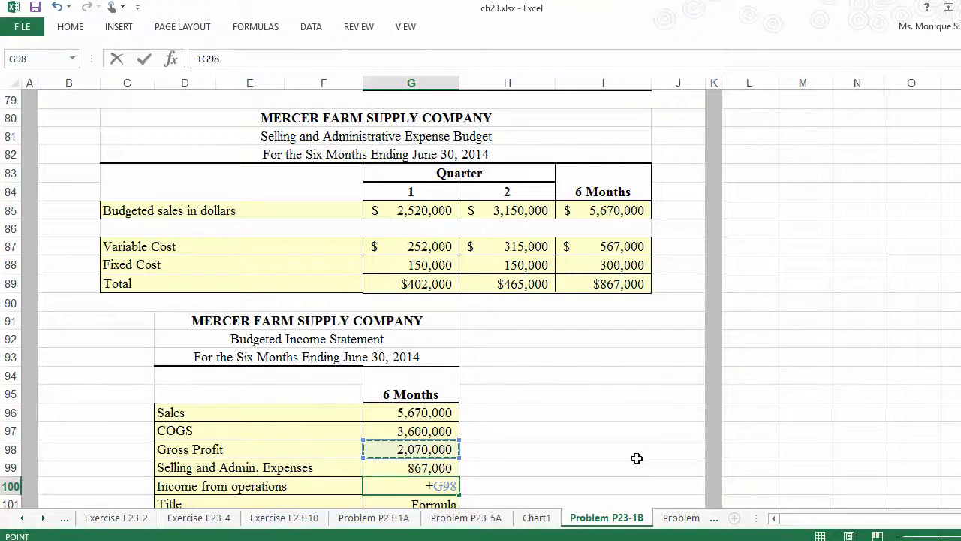
{"action": "type", "text": "-"}
{"action": "key", "text": "Up"}
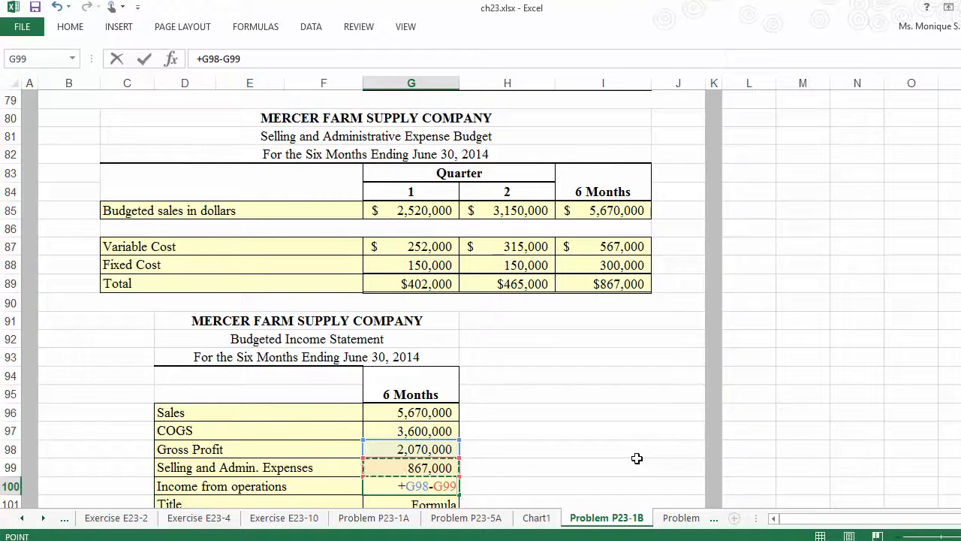
{"action": "key", "text": "Return"}
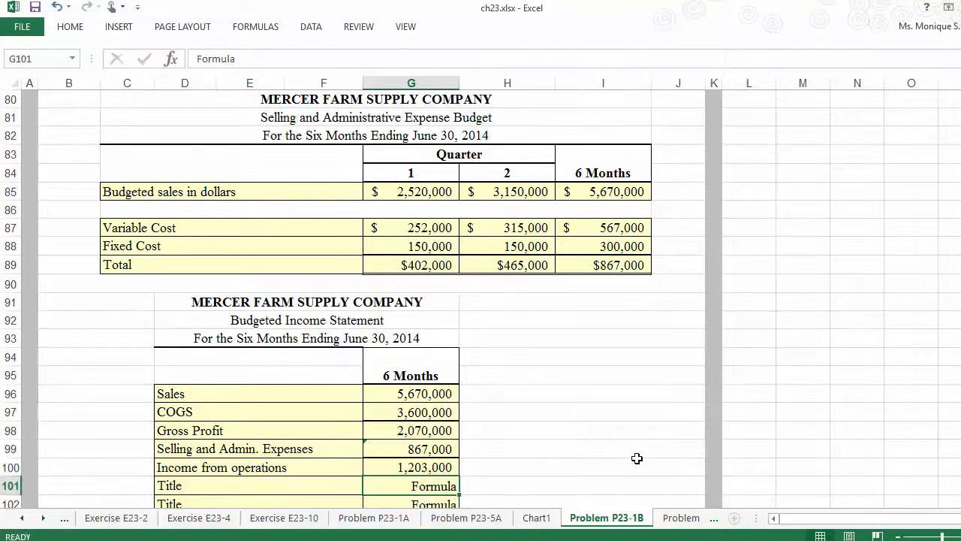
{"action": "key", "text": "Up"}
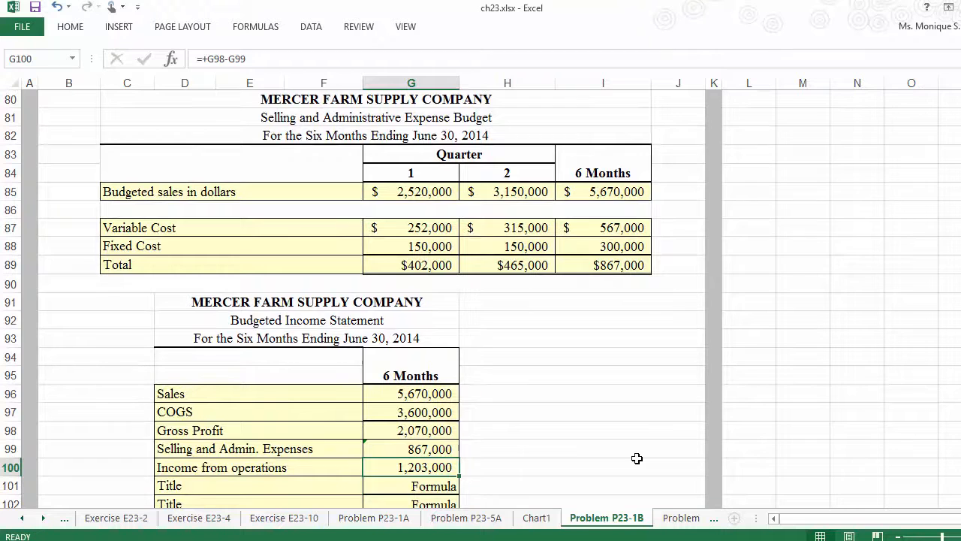
Label row 101 of the Budgeted Income Statement "Income tax expense (30%)" in D101.
{"action": "key", "text": "Down"}
{"action": "key", "text": "Left"}
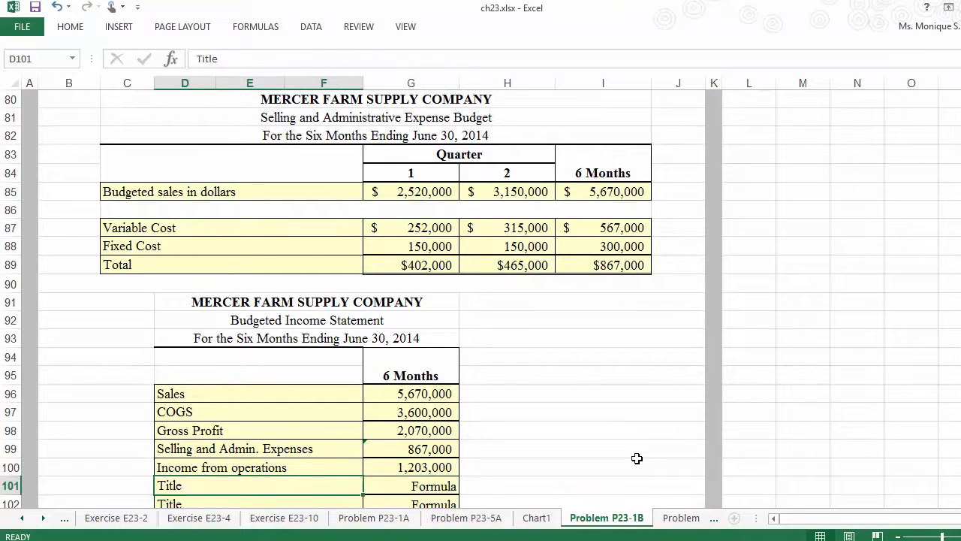
{"action": "type", "text": "I"}
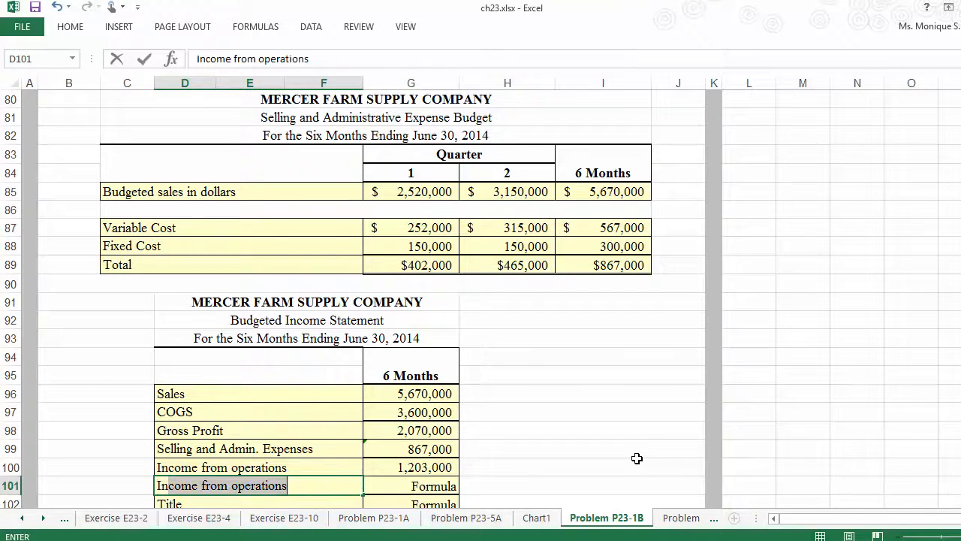
{"action": "type", "text": "ncome ta"}
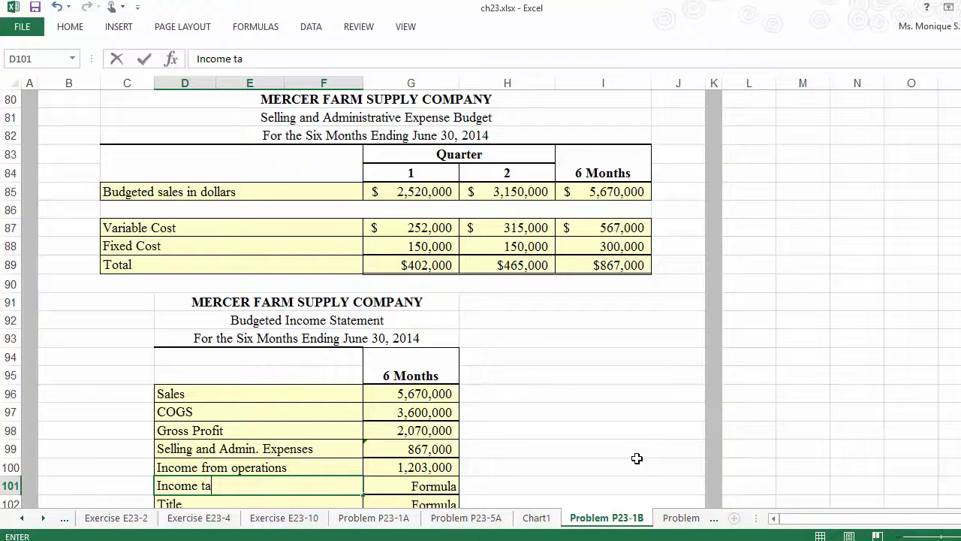
{"action": "type", "text": "x expense (30"}
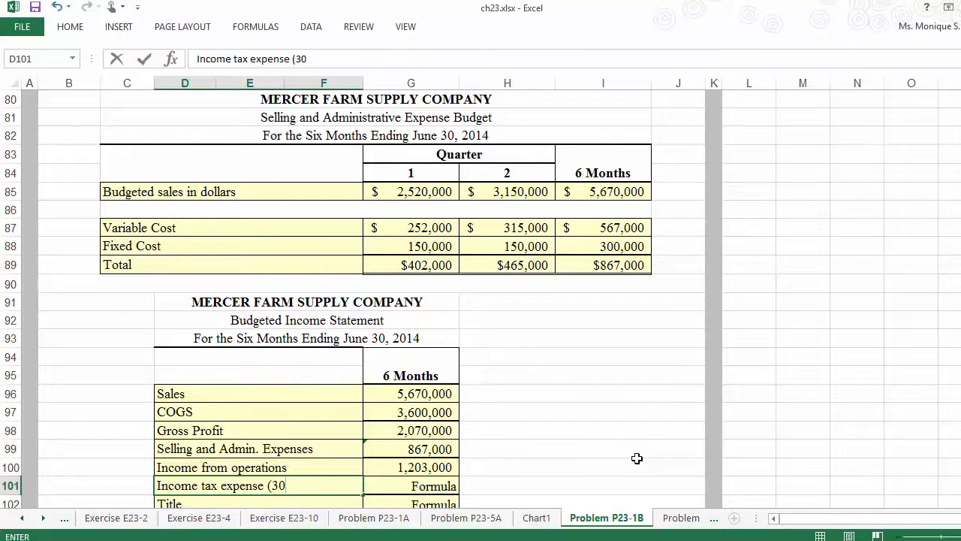
Check the expected income tax rate in assumption 6 of the problem data, and return to the income tax expense row.
{"action": "key", "text": "Up"}
{"action": "key", "text": "Up"}
{"action": "key", "text": "Up"}
{"action": "key", "text": "Up"}
{"action": "key", "text": "Up"}
{"action": "key", "text": "Up"}
{"action": "key", "text": "Up"}
{"action": "key", "text": "Up"}
{"action": "key", "text": "Up"}
{"action": "key", "text": "Up"}
{"action": "key", "text": "Up"}
{"action": "key", "text": "Up"}
{"action": "key", "text": "Up"}
{"action": "key", "text": "Up"}
{"action": "key", "text": "Up"}
{"action": "key", "text": "Up"}
{"action": "key", "text": "Up"}
{"action": "key", "text": "Up"}
{"action": "key", "text": "Up"}
{"action": "key", "text": "Up"}
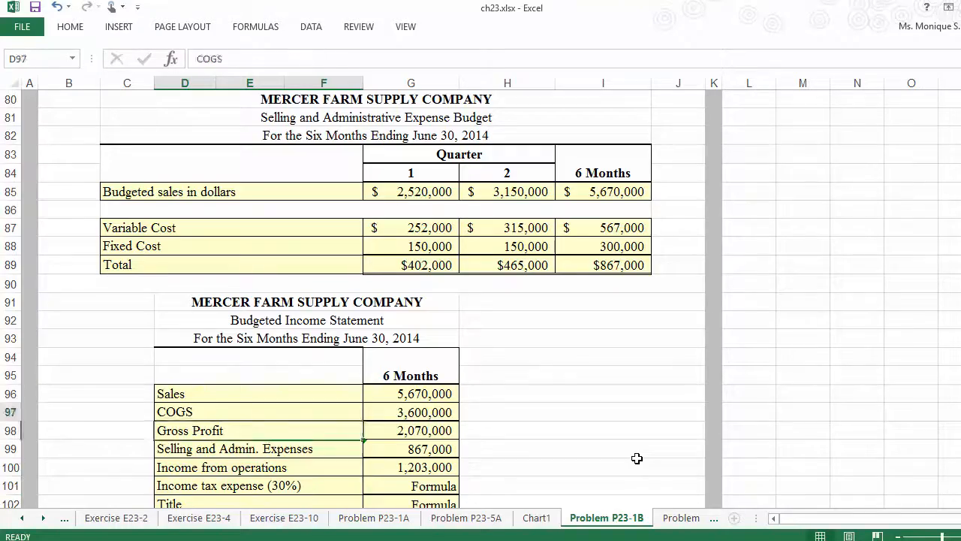
{"action": "key", "text": "Up"}
{"action": "key", "text": "Up"}
{"action": "key", "text": "Up"}
{"action": "key", "text": "Up"}
{"action": "key", "text": "Up"}
{"action": "key", "text": "Up"}
{"action": "key", "text": "Up"}
{"action": "key", "text": "Up"}
{"action": "key", "text": "Up"}
{"action": "key", "text": "Up"}
{"action": "key", "text": "Up"}
{"action": "key", "text": "Up"}
{"action": "key", "text": "Up"}
{"action": "key", "text": "Up"}
{"action": "key", "text": "Up"}
{"action": "key", "text": "Up"}
{"action": "key", "text": "Up"}
{"action": "key", "text": "Up"}
{"action": "key", "text": "Up"}
{"action": "key", "text": "Up"}
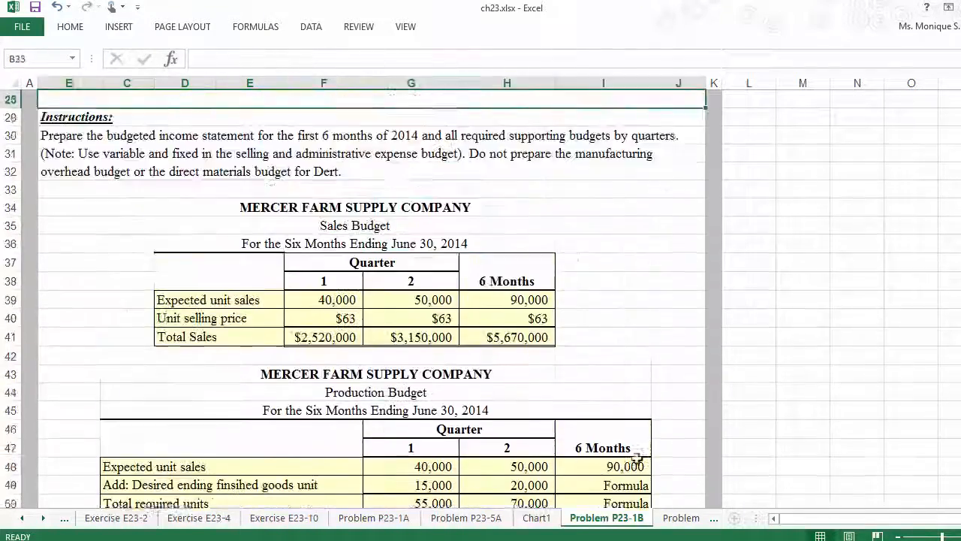
{"action": "key", "text": "Down"}
{"action": "key", "text": "Down"}
{"action": "key", "text": "Down"}
{"action": "key", "text": "Down"}
{"action": "key", "text": "Down"}
{"action": "key", "text": "Down"}
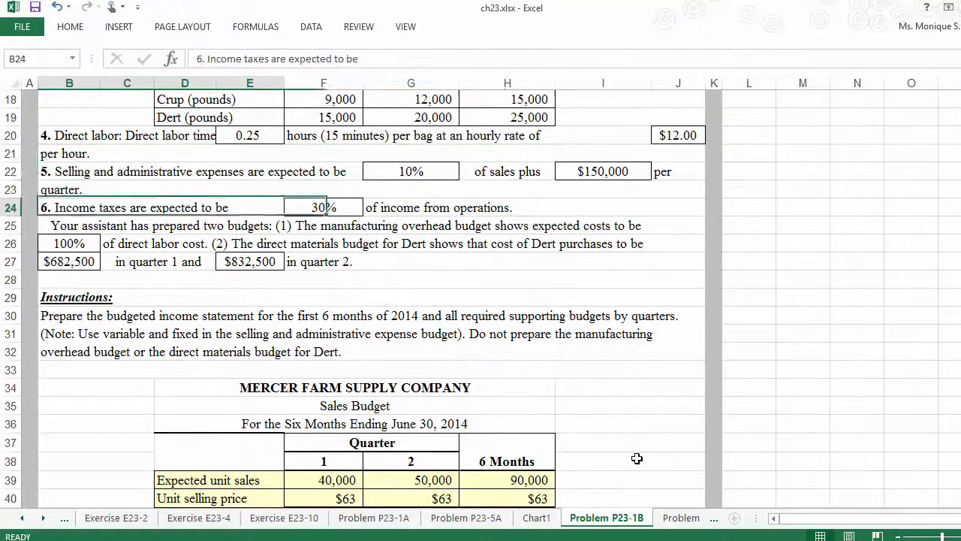
{"action": "key", "text": "Right"}
{"action": "key", "text": "Down"}
{"action": "key", "text": "Down"}
{"action": "key", "text": "Down"}
{"action": "key", "text": "Down"}
{"action": "key", "text": "Down"}
{"action": "key", "text": "Down"}
{"action": "key", "text": "Down"}
{"action": "key", "text": "Down"}
{"action": "key", "text": "Down"}
{"action": "key", "text": "Down"}
{"action": "key", "text": "Down"}
{"action": "key", "text": "Down"}
{"action": "key", "text": "Down"}
{"action": "key", "text": "Down"}
{"action": "key", "text": "Down"}
{"action": "key", "text": "Down"}
{"action": "key", "text": "Down"}
{"action": "key", "text": "Down"}
{"action": "key", "text": "Down"}
{"action": "key", "text": "Down"}
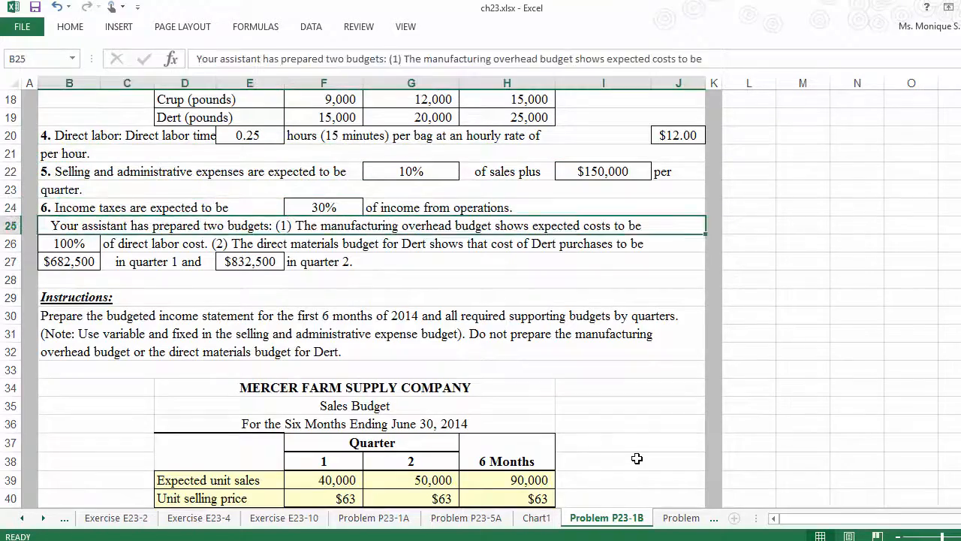
{"action": "key", "text": "Down"}
{"action": "key", "text": "Down"}
{"action": "key", "text": "Down"}
{"action": "key", "text": "Down"}
{"action": "key", "text": "Down"}
{"action": "key", "text": "Down"}
{"action": "key", "text": "Down"}
{"action": "key", "text": "Down"}
{"action": "key", "text": "Down"}
{"action": "key", "text": "Down"}
{"action": "key", "text": "Down"}
{"action": "key", "text": "Down"}
{"action": "key", "text": "Down"}
{"action": "key", "text": "Down"}
{"action": "key", "text": "Down"}
{"action": "key", "text": "Down"}
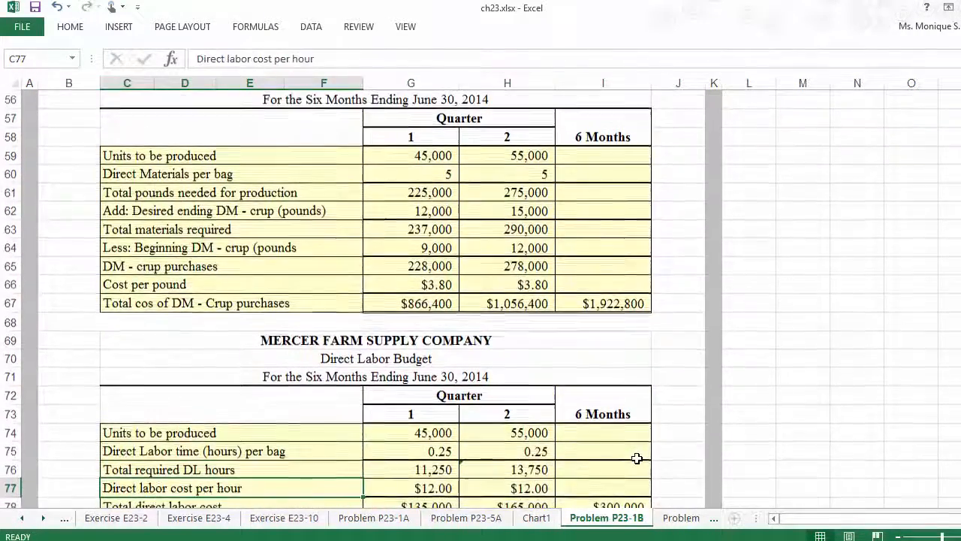
{"action": "key", "text": "Down"}
{"action": "key", "text": "Down"}
{"action": "key", "text": "Down"}
{"action": "key", "text": "Down"}
{"action": "key", "text": "Down"}
{"action": "key", "text": "Down"}
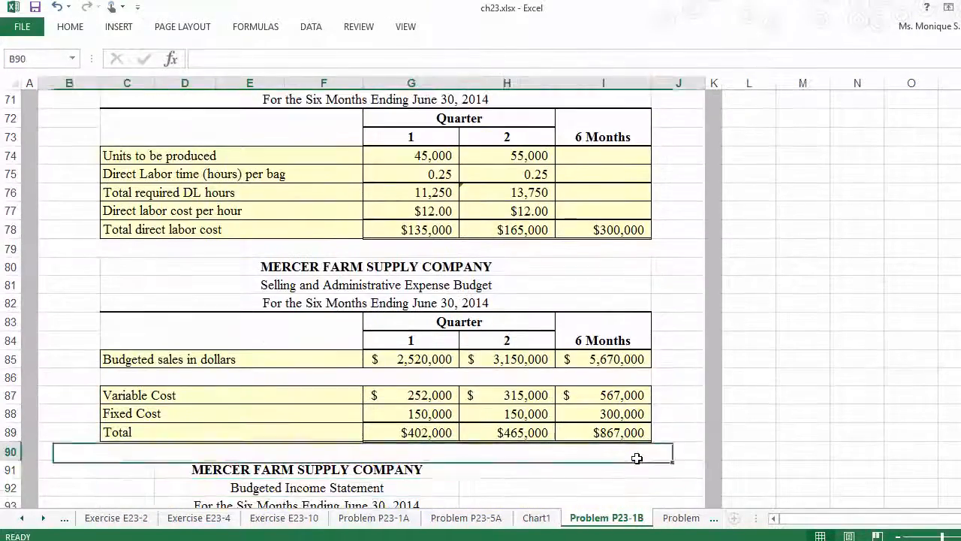
{"action": "key", "text": "Down"}
{"action": "key", "text": "Down"}
{"action": "key", "text": "Down"}
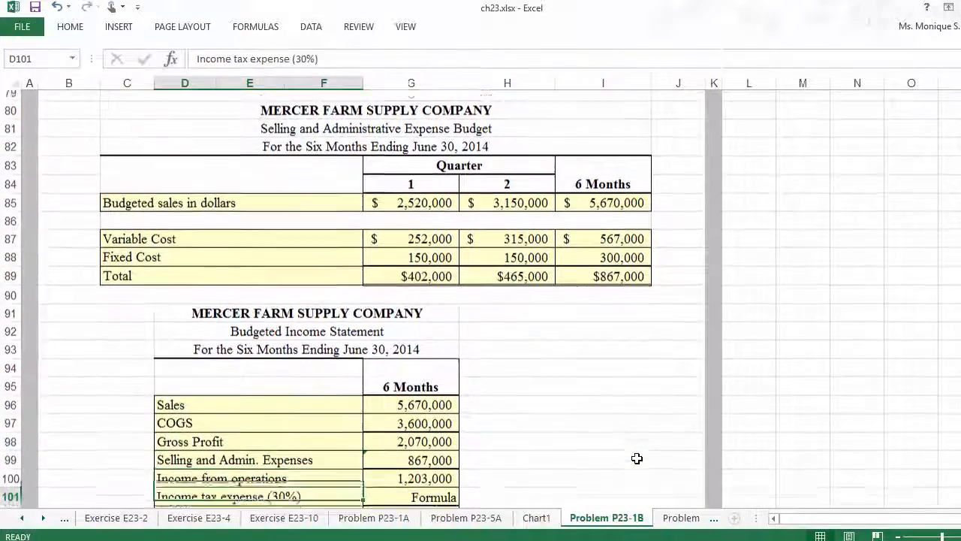
Calculate income tax expense in G101 by multiplying the tax rate in F24 by income from operations in G100.
{"action": "key", "text": "Right"}
{"action": "type", "text": "+"}
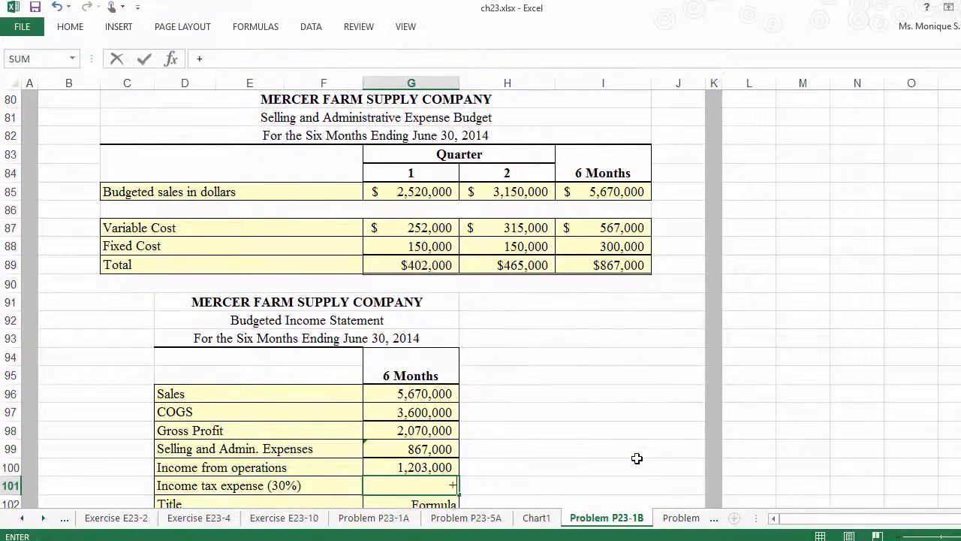
{"action": "key", "text": "Up"}
{"action": "key", "text": "Up"}
{"action": "key", "text": "Up"}
{"action": "key", "text": "Up"}
{"action": "key", "text": "Up"}
{"action": "key", "text": "Up"}
{"action": "key", "text": "Up"}
{"action": "key", "text": "Up"}
{"action": "key", "text": "Up"}
{"action": "key", "text": "Up"}
{"action": "key", "text": "Up"}
{"action": "key", "text": "Up"}
{"action": "key", "text": "Up"}
{"action": "key", "text": "Up"}
{"action": "key", "text": "Up"}
{"action": "key", "text": "Up"}
{"action": "key", "text": "Up"}
{"action": "key", "text": "Up"}
{"action": "key", "text": "Up"}
{"action": "key", "text": "Up"}
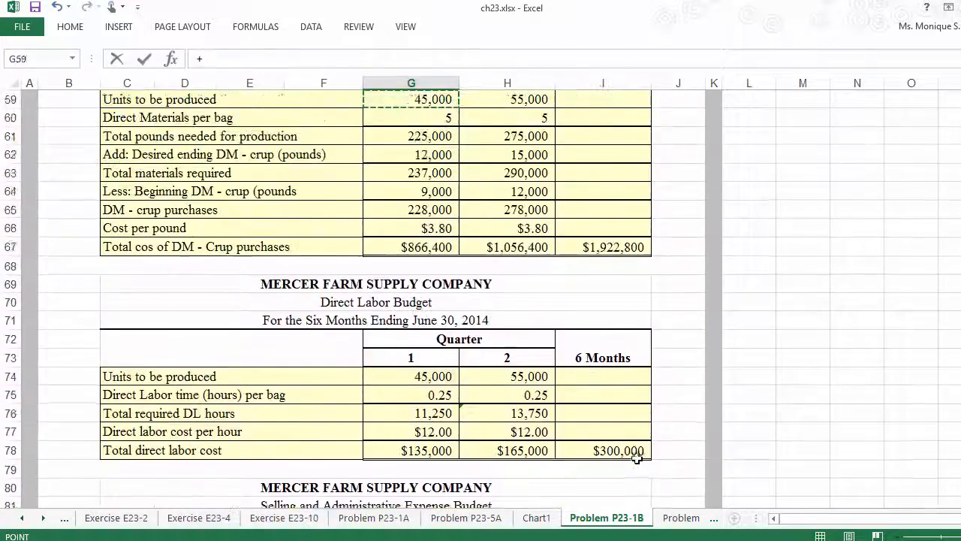
{"action": "key", "text": "Up"}
{"action": "key", "text": "Up"}
{"action": "key", "text": "Up"}
{"action": "key", "text": "Up"}
{"action": "key", "text": "Up"}
{"action": "key", "text": "Up"}
{"action": "key", "text": "Up"}
{"action": "key", "text": "Up"}
{"action": "key", "text": "Up"}
{"action": "key", "text": "Up"}
{"action": "key", "text": "Up"}
{"action": "key", "text": "Up"}
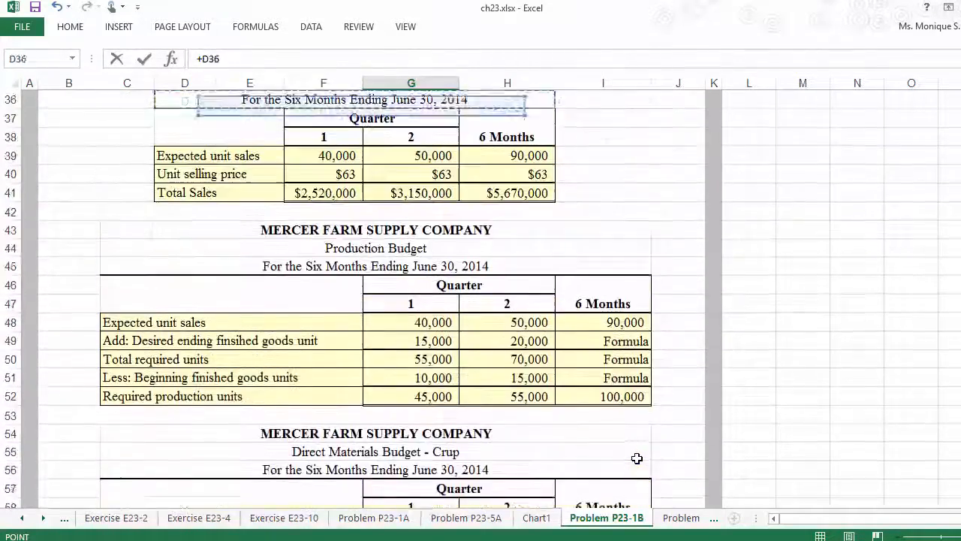
{"action": "key", "text": "Up"}
{"action": "key", "text": "Up"}
{"action": "key", "text": "Up"}
{"action": "key", "text": "Up"}
{"action": "key", "text": "Up"}
{"action": "key", "text": "Up"}
{"action": "key", "text": "Up"}
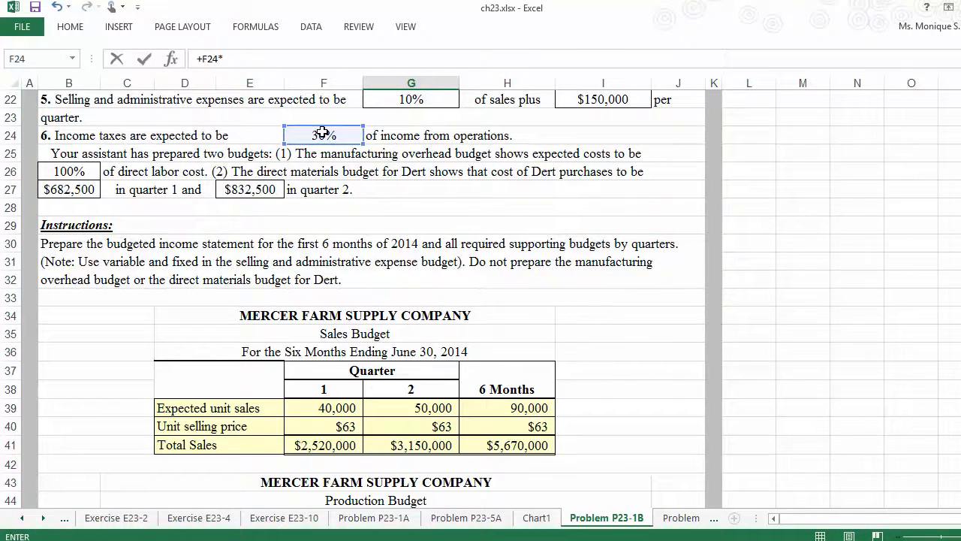
{"action": "key", "text": "Down"}
{"action": "key", "text": "Down"}
{"action": "key", "text": "Down"}
{"action": "key", "text": "Down"}
{"action": "key", "text": "Down"}
{"action": "key", "text": "Down"}
{"action": "key", "text": "Down"}
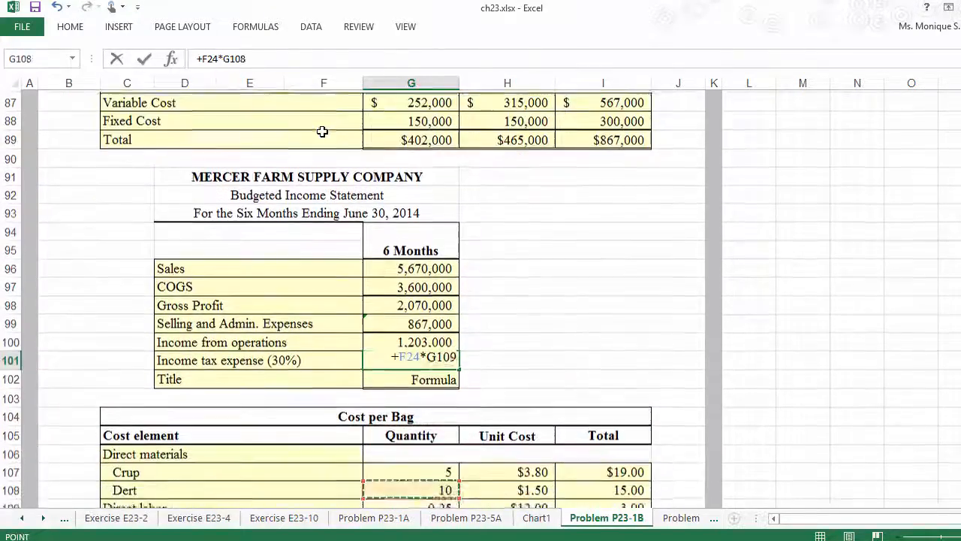
{"action": "key", "text": "Down"}
{"action": "key", "text": "Down"}
{"action": "key", "text": "Down"}
{"action": "key", "text": "Down"}
{"action": "key", "text": "Down"}
{"action": "key", "text": "Down"}
{"action": "key", "text": "Down"}
{"action": "key", "text": "Down"}
{"action": "key", "text": "Down"}
{"action": "key", "text": "Down"}
{"action": "key", "text": "Down"}
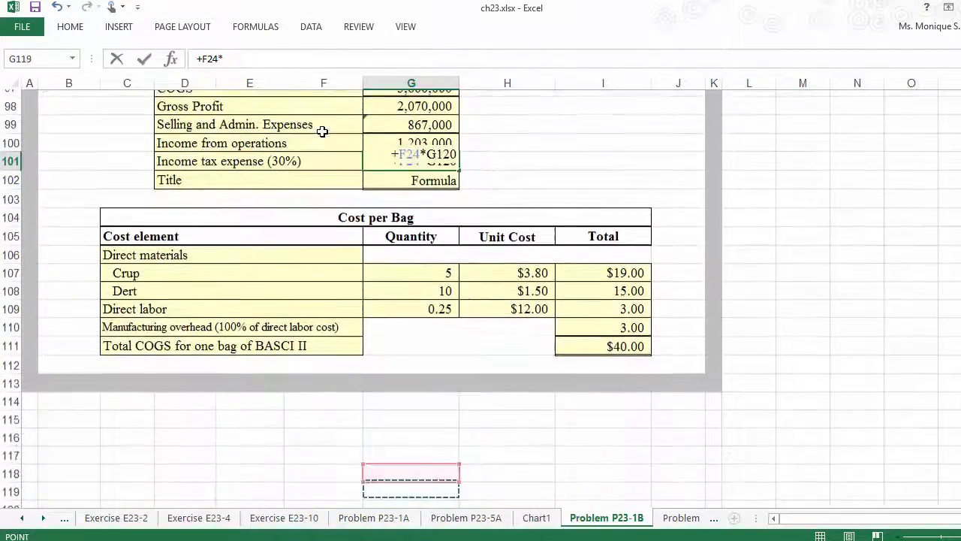
{"action": "key", "text": "Down"}
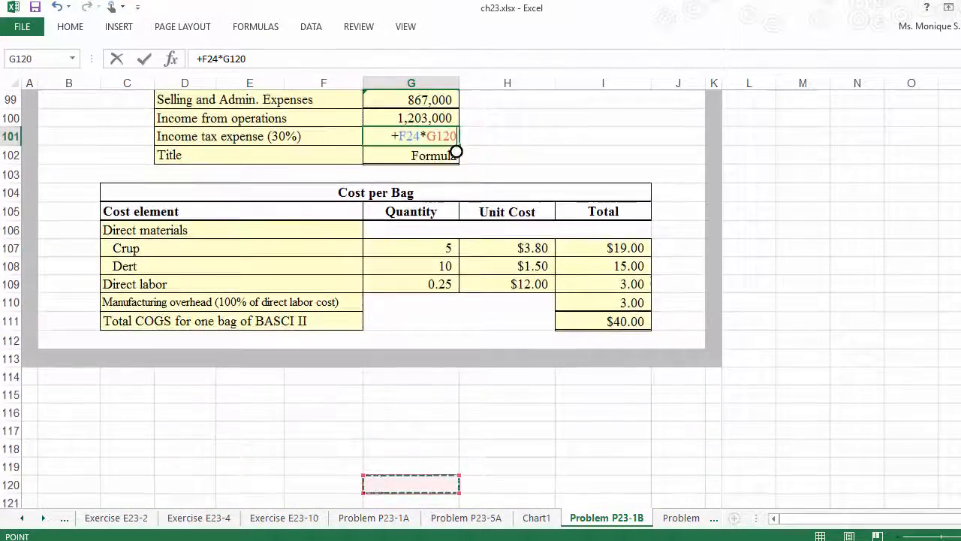
{"action": "left_click", "coordinate": [440, 117]}
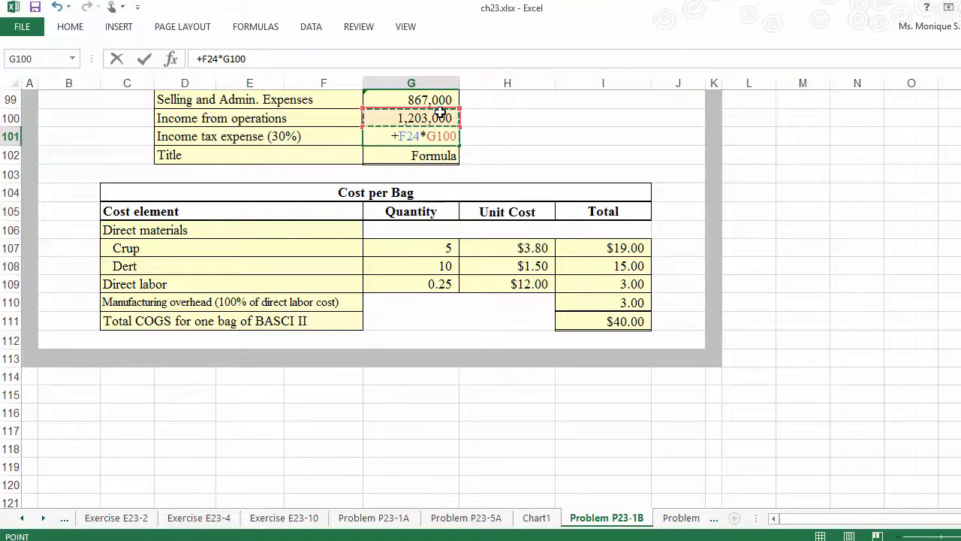
{"action": "key", "text": "Return"}
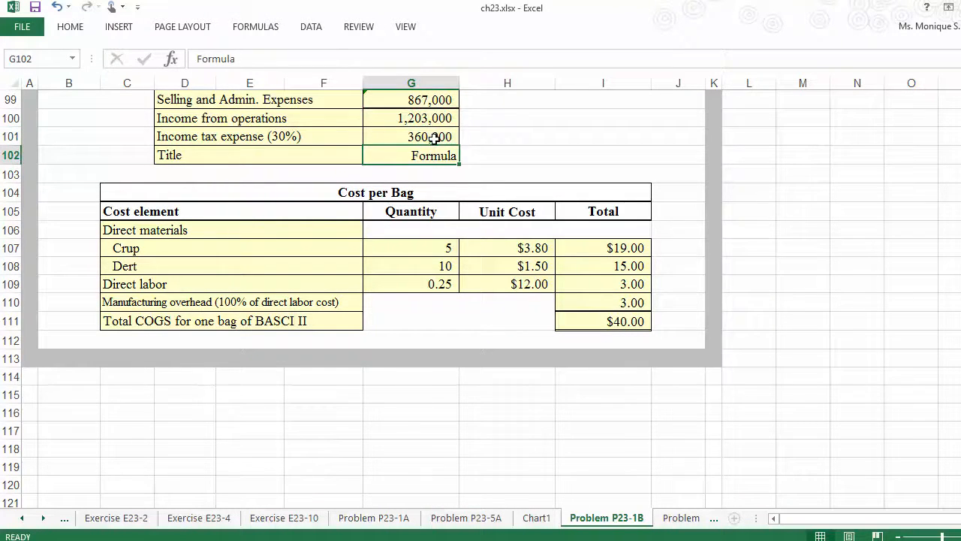
{"action": "left_click", "coordinate": [435, 139]}
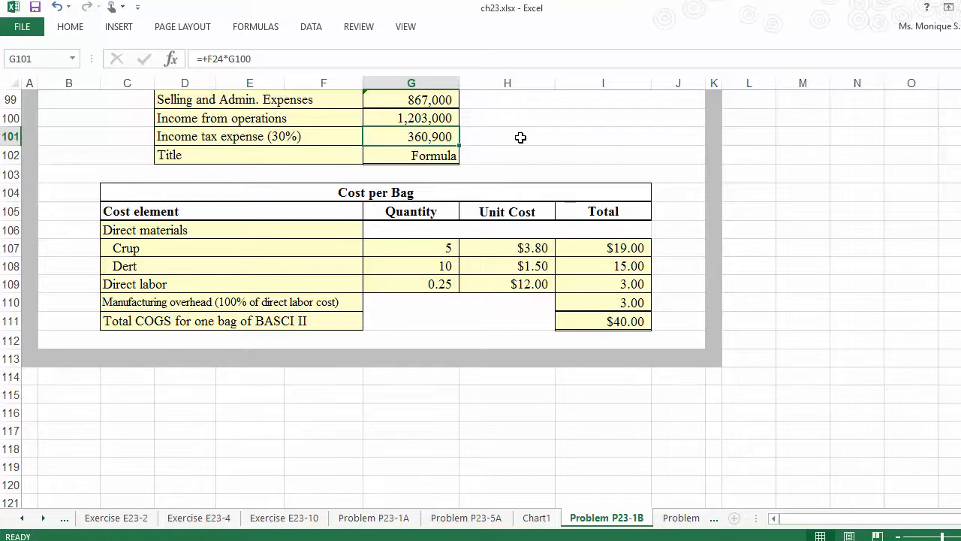
Label row 102 of the Budgeted Income Statement "Net income" in D102.
{"action": "left_click", "coordinate": [312, 154]}
{"action": "type", "text": "Net"}
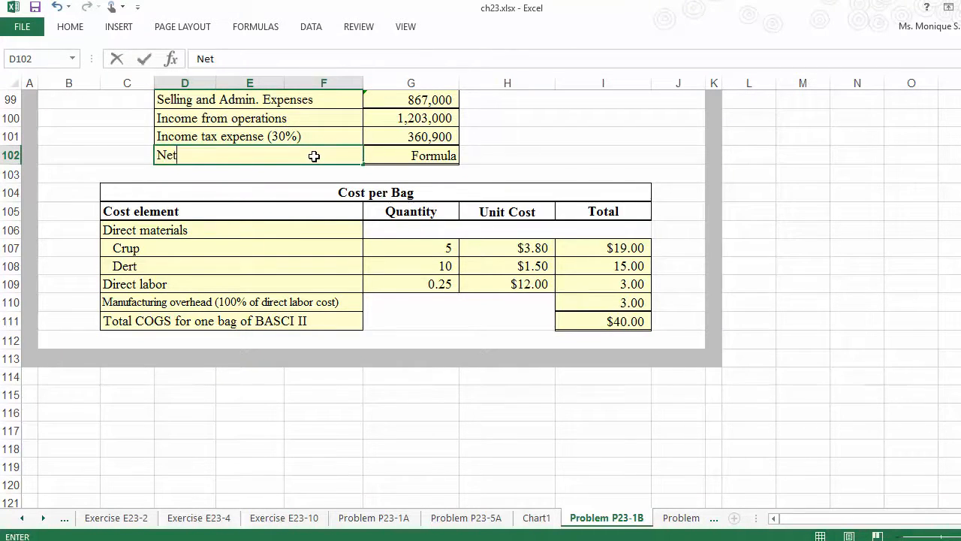
{"action": "type", "text": " income"}
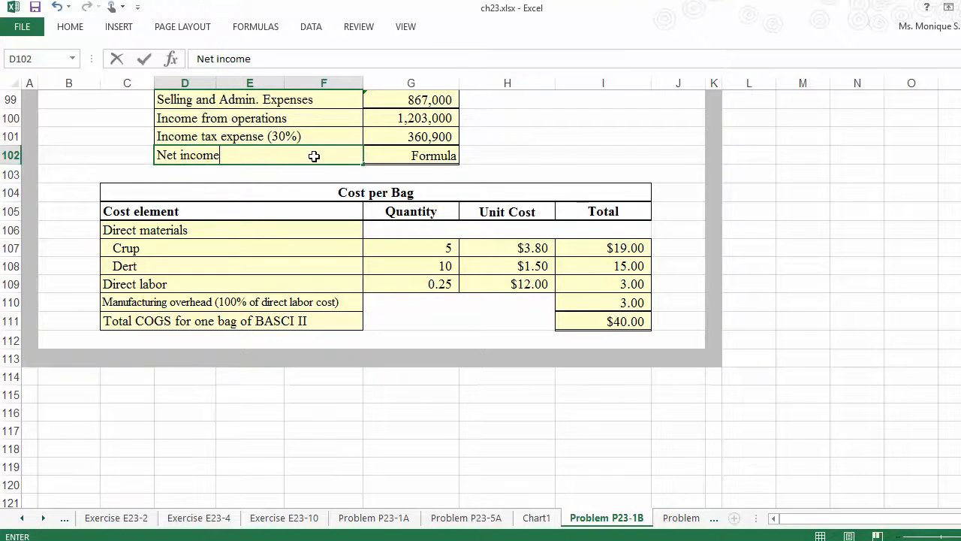
{"action": "key", "text": "Tab"}
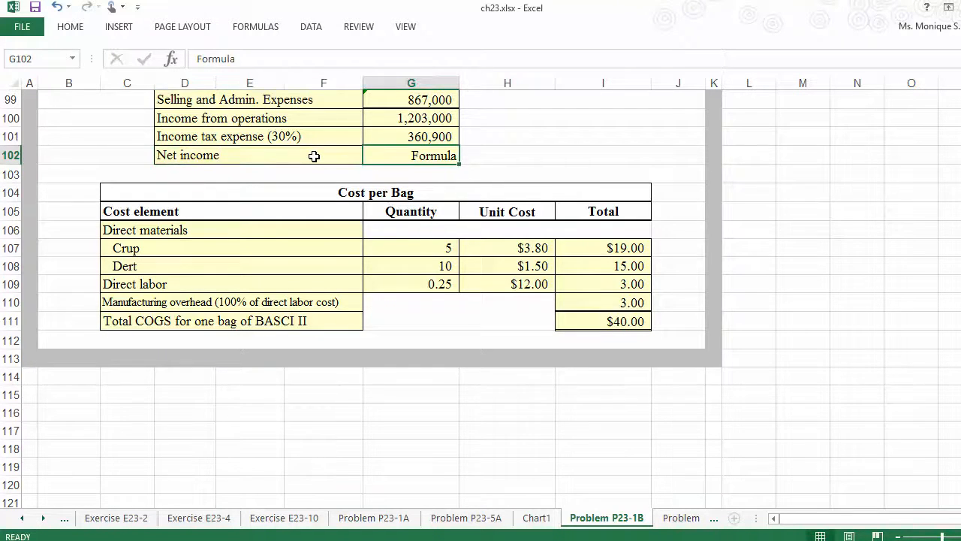
Calculate net income in G102 by subtracting income tax expense in G101 from income from operations in G100.
{"action": "type", "text": "+"}
{"action": "key", "text": "Up"}
{"action": "key", "text": "Up"}
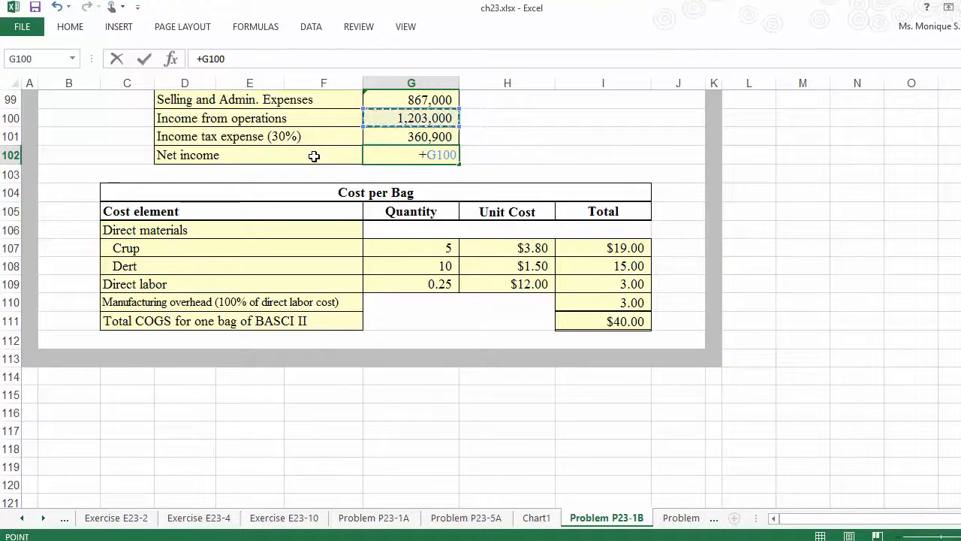
{"action": "type", "text": "-"}
{"action": "key", "text": "Up"}
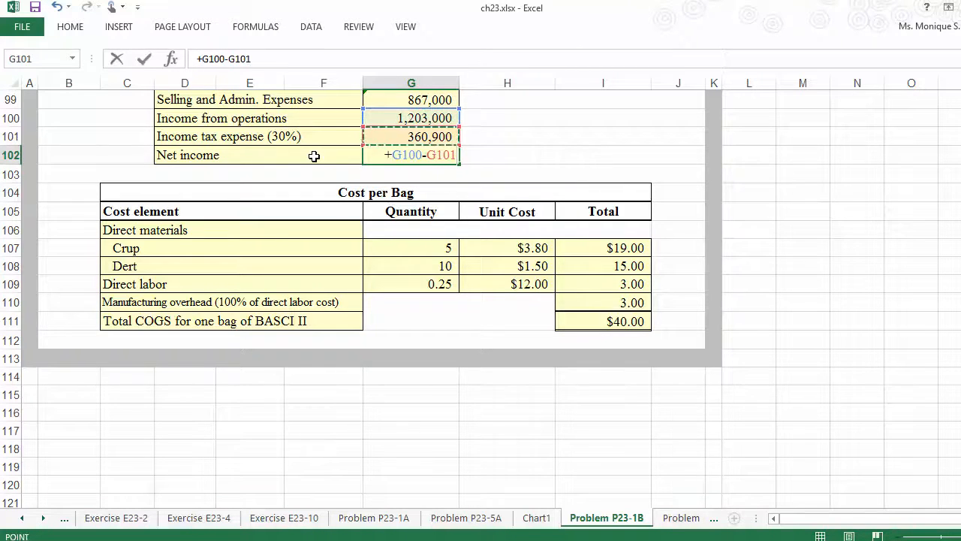
{"action": "key", "text": "Return"}
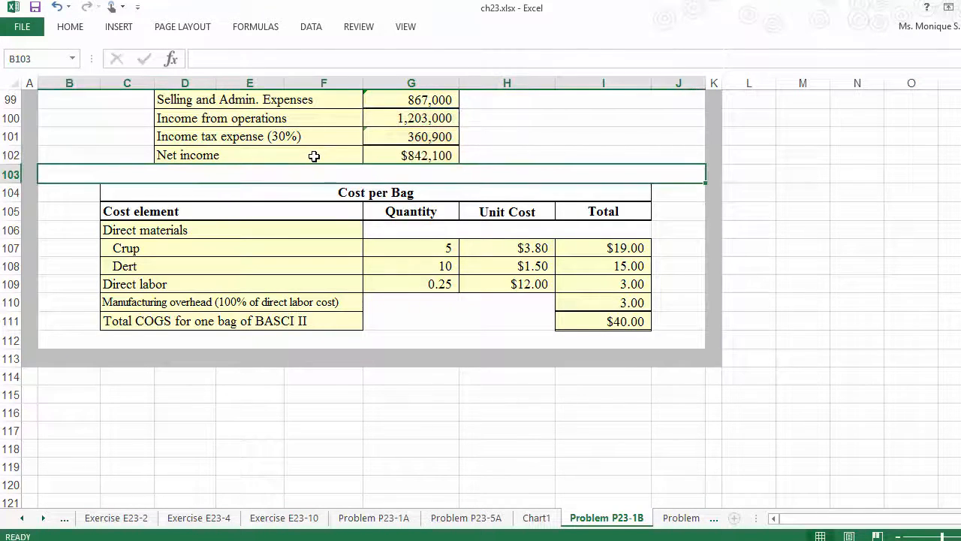
Review the Budgeted Income Statement from net income up to its heading, and select the whole statement, D91:G102.
{"action": "left_click", "coordinate": [378, 152]}
{"action": "key", "text": "Up"}
{"action": "key", "text": "Up"}
{"action": "key", "text": "Up"}
{"action": "key", "text": "Up"}
{"action": "key", "text": "Up"}
{"action": "key", "text": "Up"}
{"action": "key", "text": "Up"}
{"action": "key", "text": "Up"}
{"action": "key", "text": "Up"}
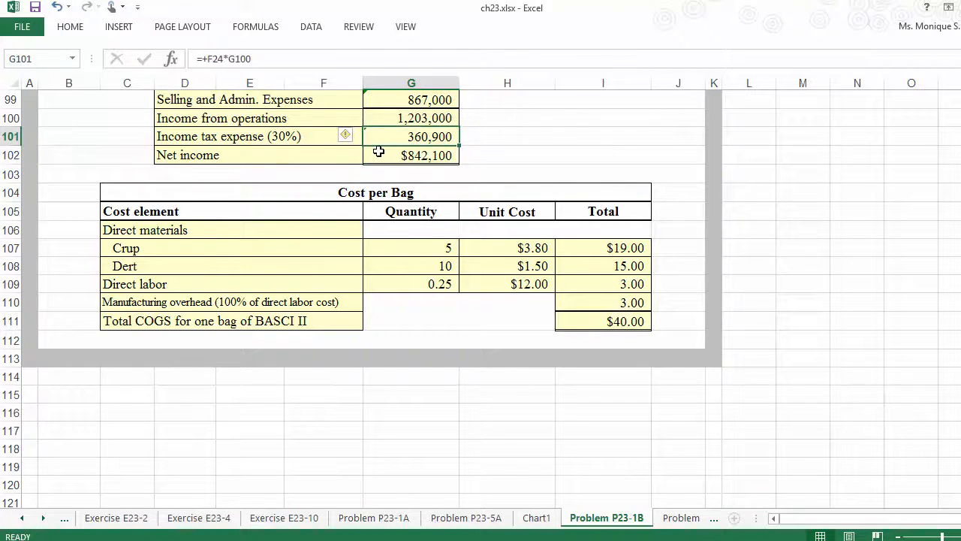
{"action": "key", "text": "Up"}
{"action": "key", "text": "Up"}
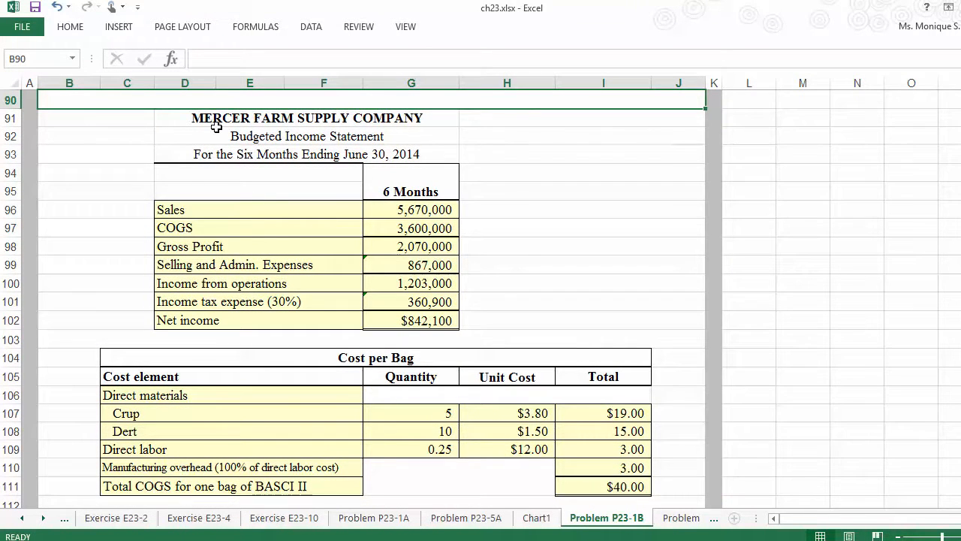
{"action": "left_click_drag", "start_coordinate": [207, 122], "coordinate": [316, 320]}
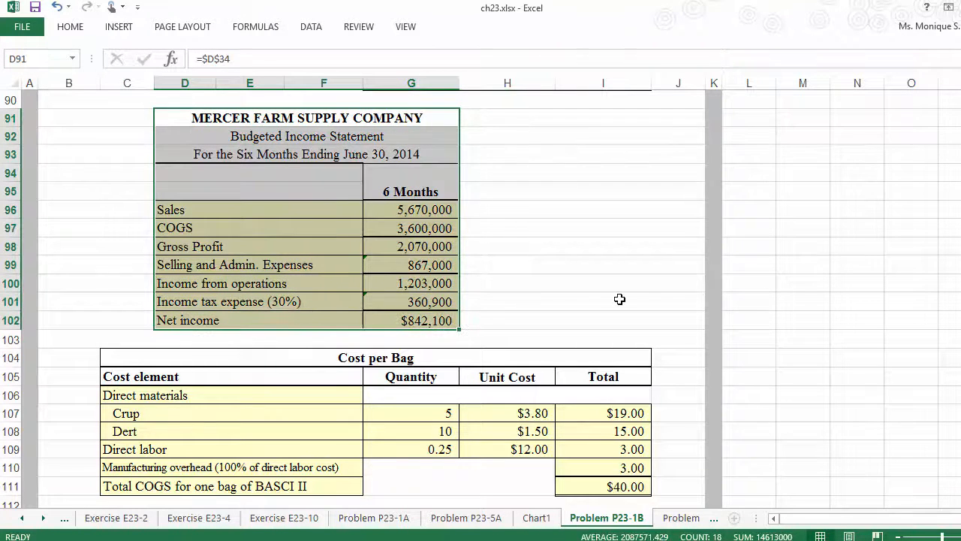